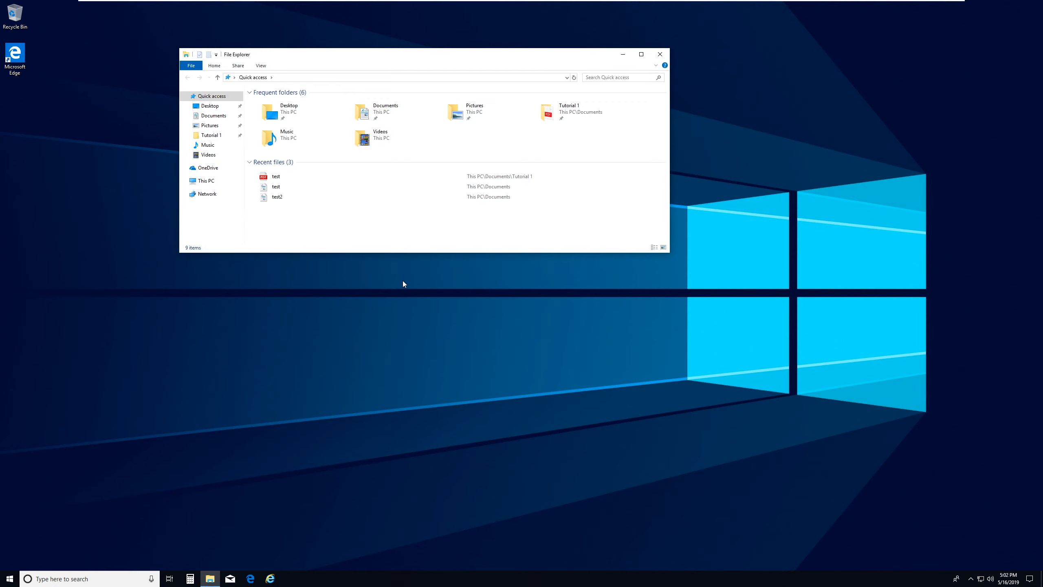
# - View the full path of the Tutorial 1 folder pinned in Quick access and go up to its parent Documents folder
pyautogui.moveTo(391, 61); pyautogui.dragTo(500, 71)
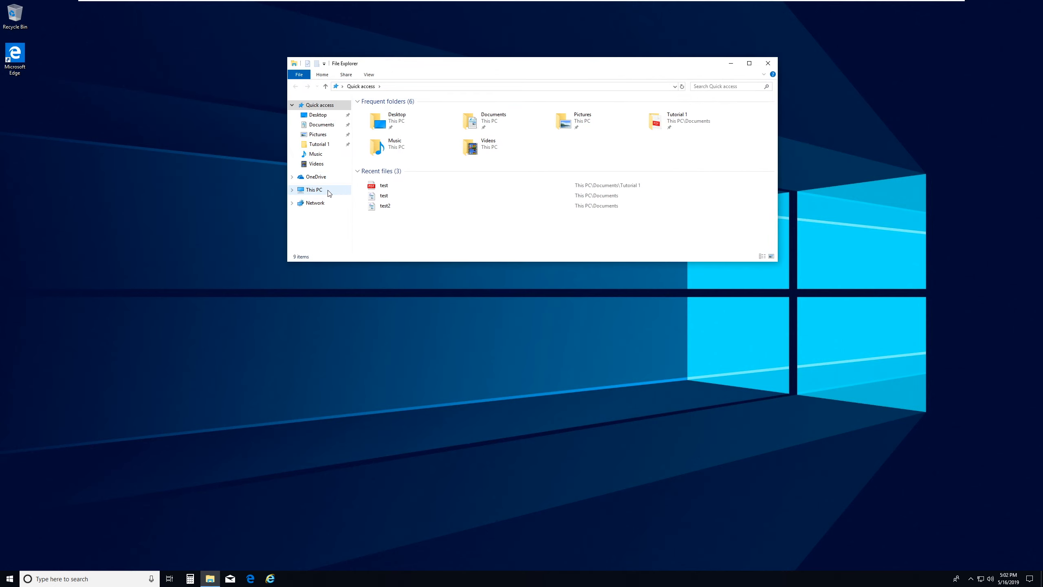
pyautogui.click(322, 144)
pyautogui.click(446, 88)
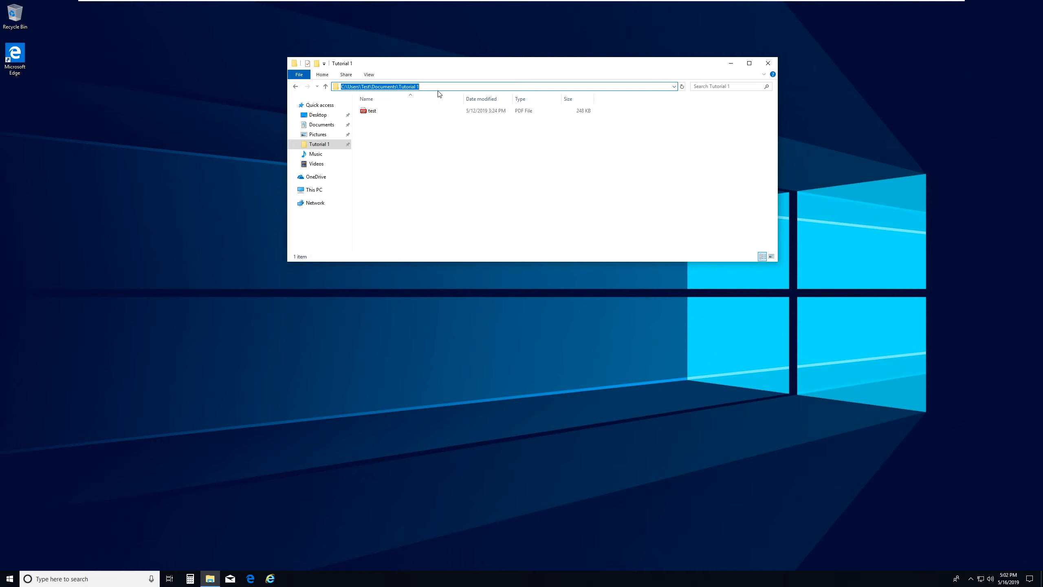
pyautogui.click(423, 147)
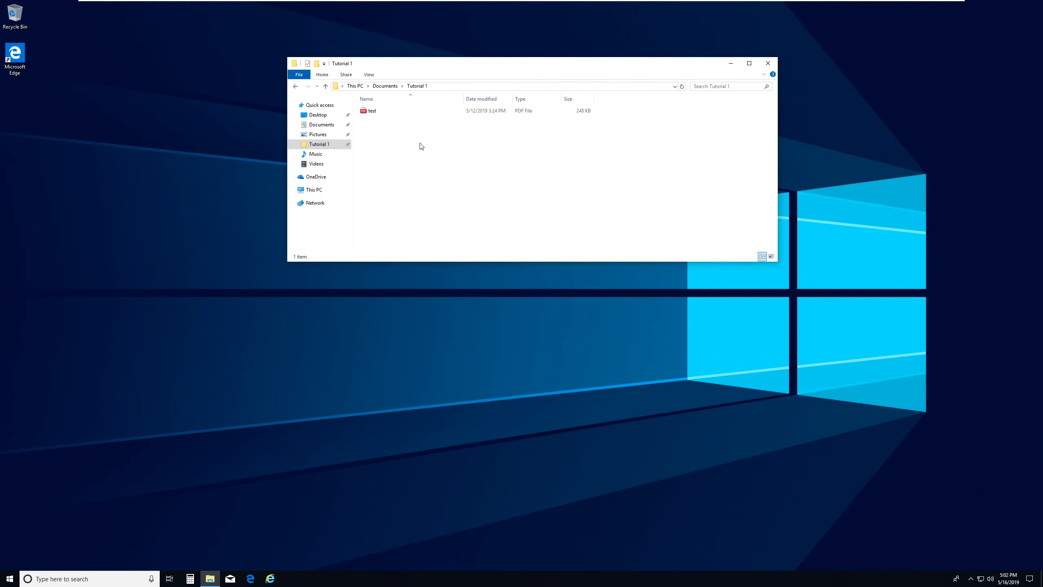
pyautogui.click(386, 87)
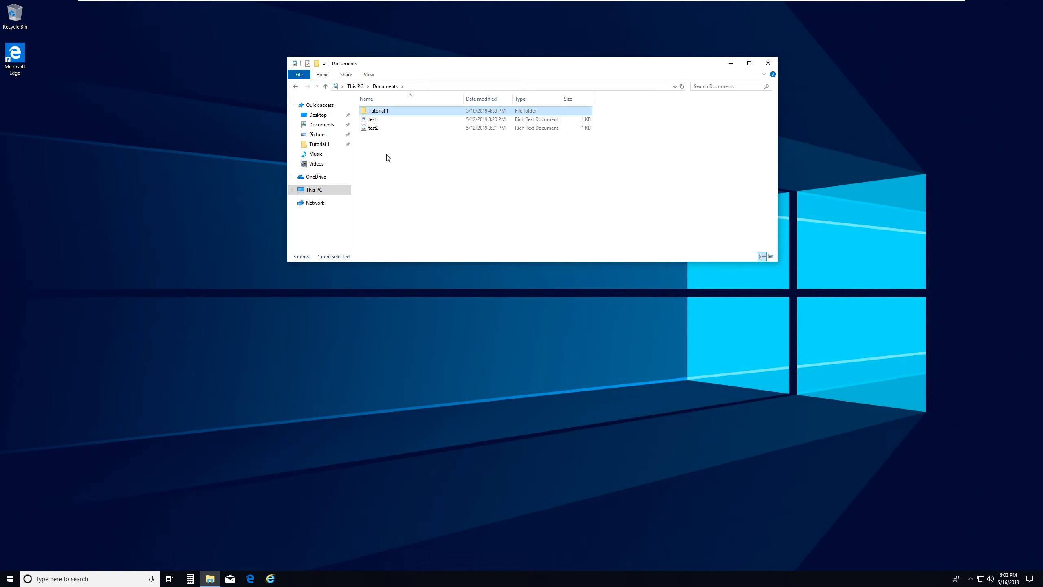
# - Try to rename the Tutorial 1 folder, entering "windows 10 beggern" and replacing that with "tu"
pyautogui.click(393, 112)
pyautogui.rightClick(383, 116)
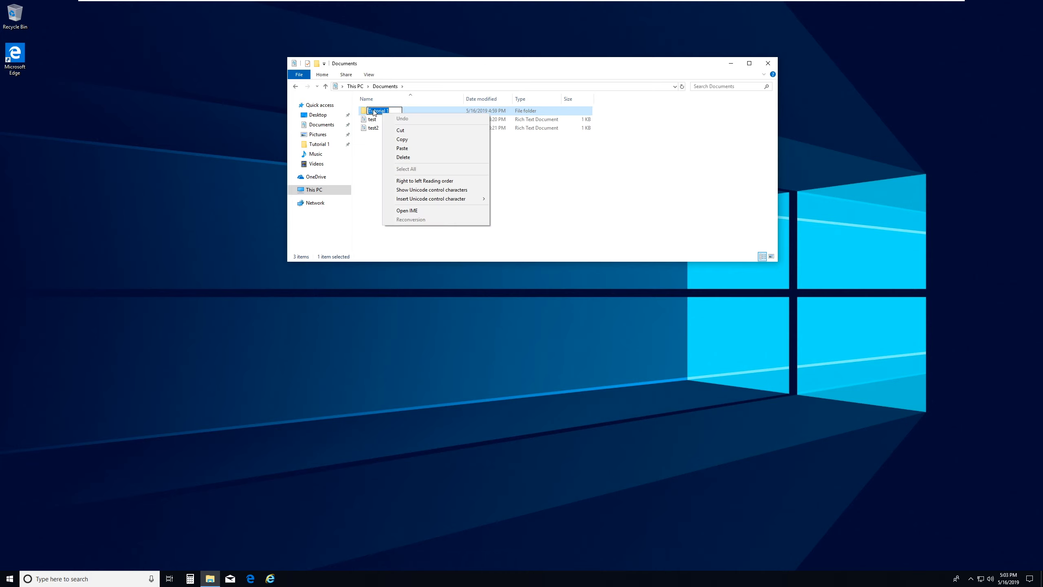
pyautogui.click(397, 113)
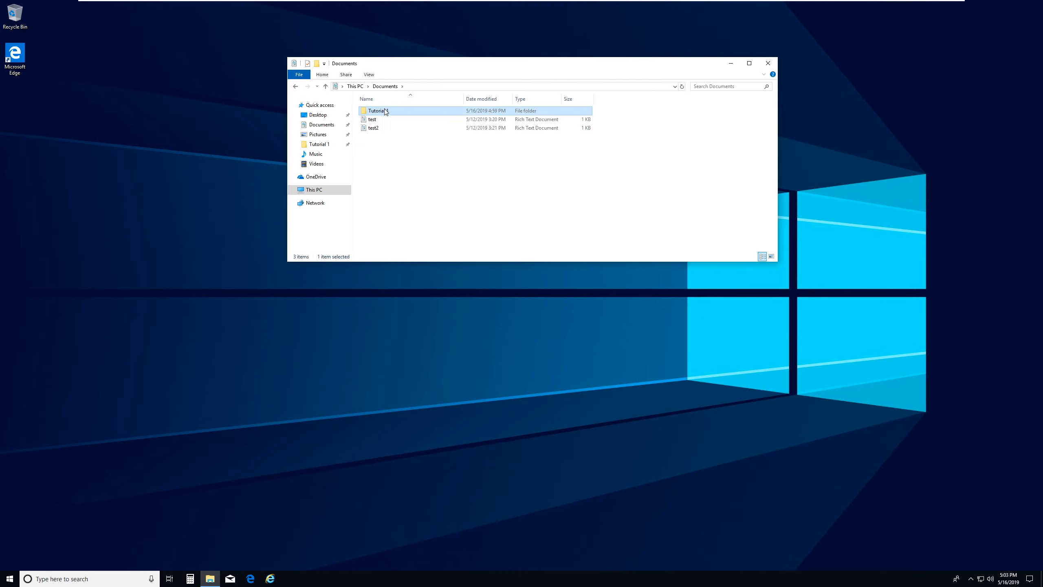
pyautogui.rightClick(384, 109)
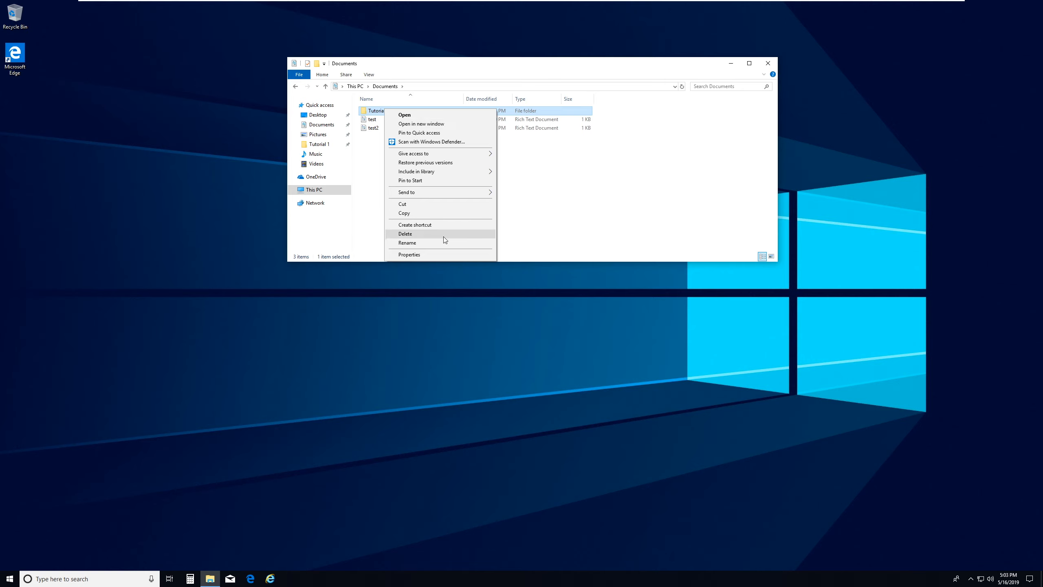
pyautogui.click(415, 243)
pyautogui.write('windows 10 beggern')
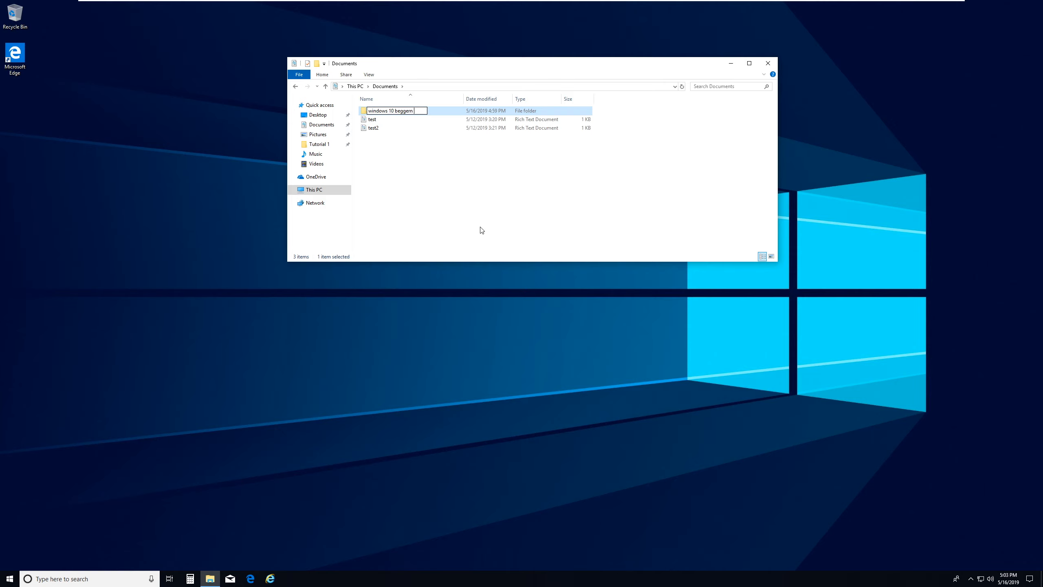
pyautogui.press('BackSpace')
pyautogui.press('BackSpace')
pyautogui.press('BackSpace')
pyautogui.press('BackSpace')
pyautogui.press('BackSpace')
pyautogui.press('BackSpace')
pyautogui.press('BackSpace')
pyautogui.click(453, 89)
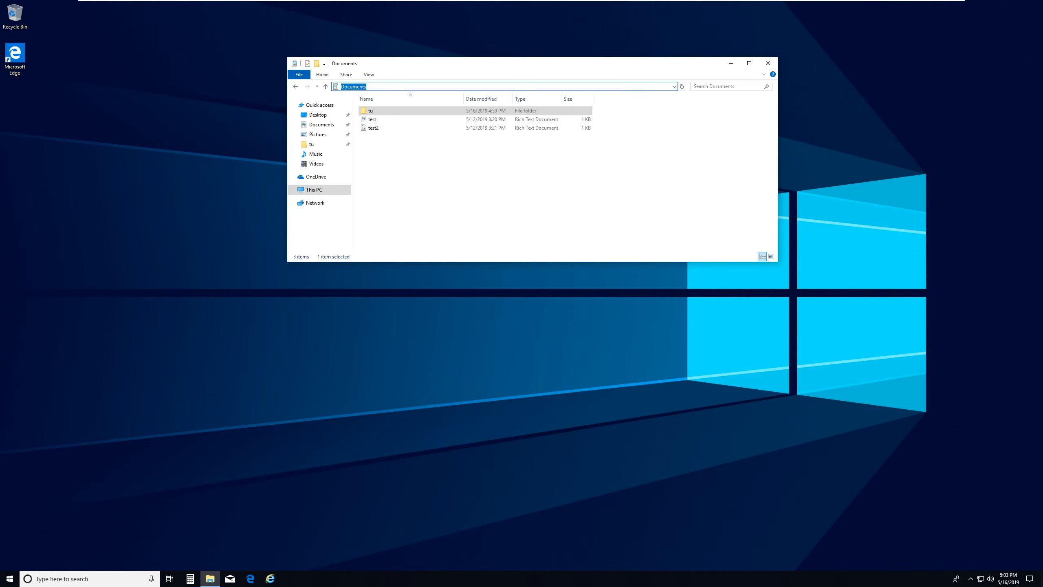
# - Rename the "tu" folder as "tutorial" and look inside it before returning to Documents
pyautogui.click(368, 111)
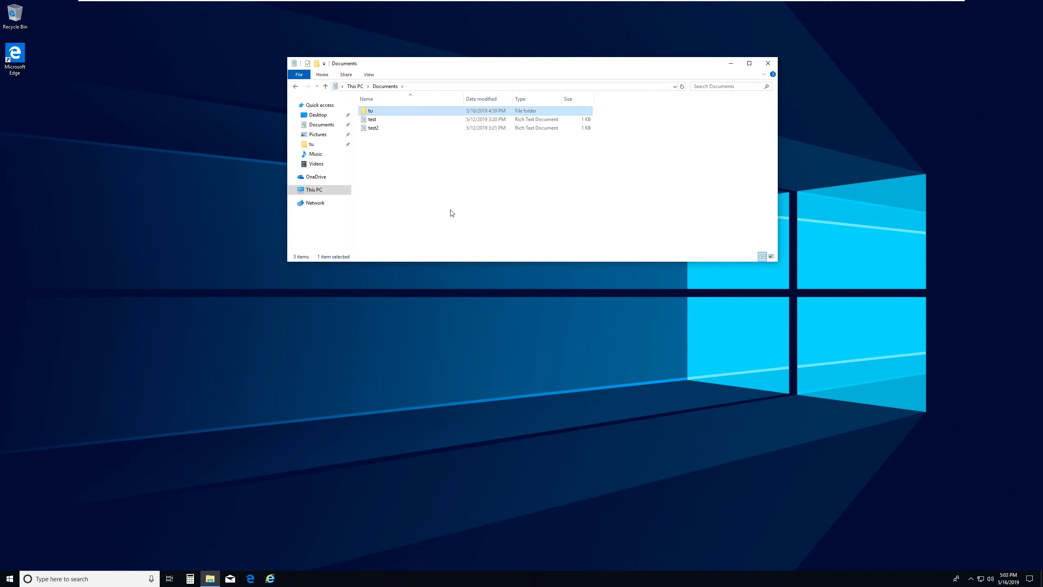
pyautogui.rightClick(375, 112)
pyautogui.click(408, 248)
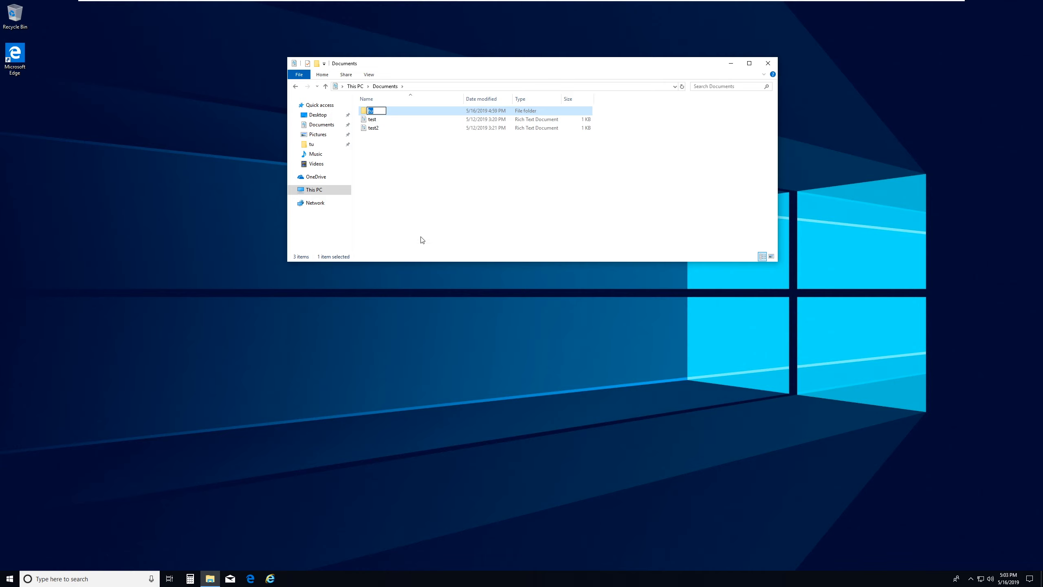
pyautogui.write('tutorial')
pyautogui.press('Return')
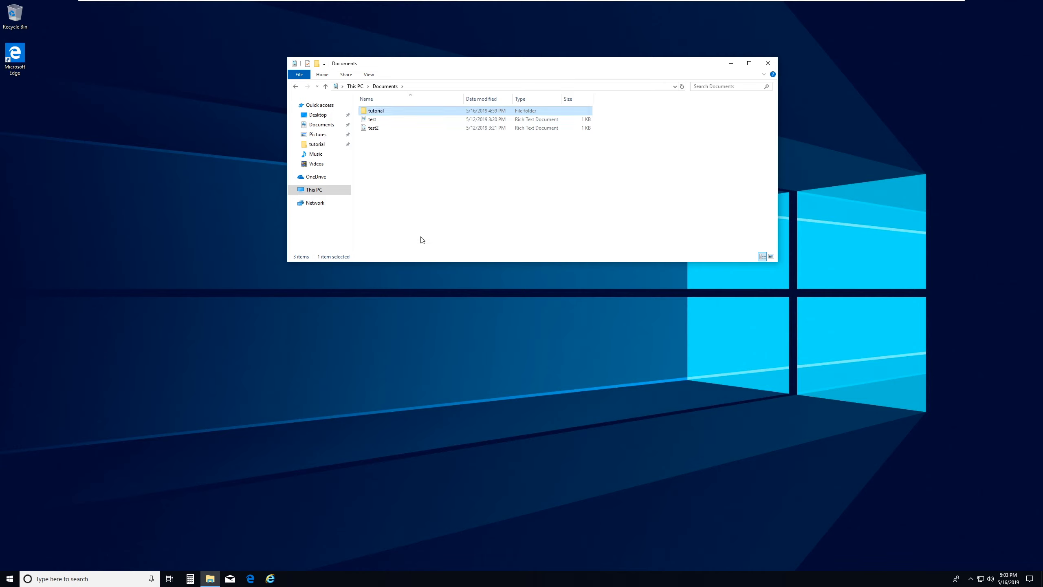
pyautogui.doubleClick(382, 115)
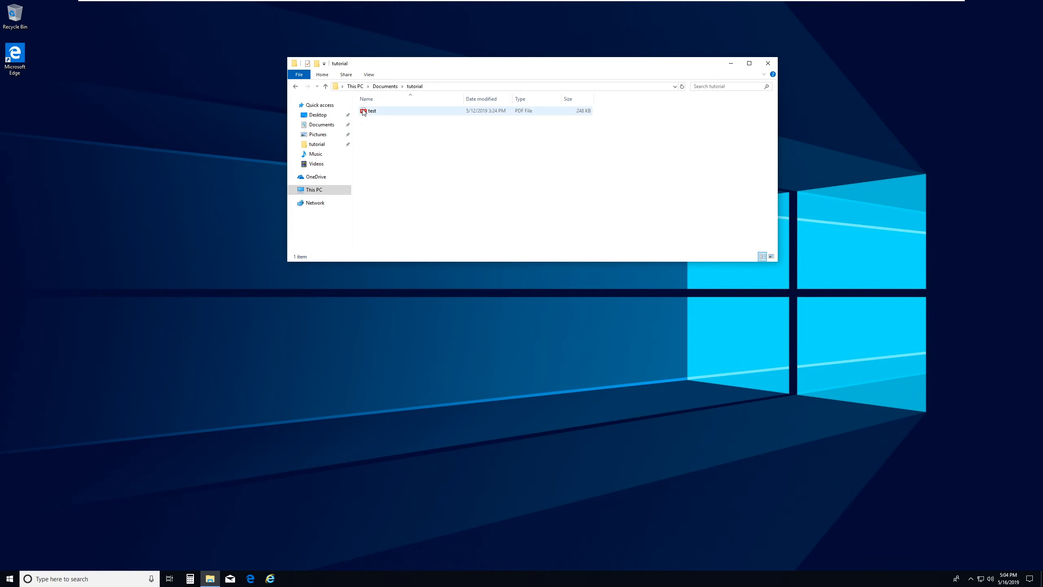
pyautogui.click(295, 87)
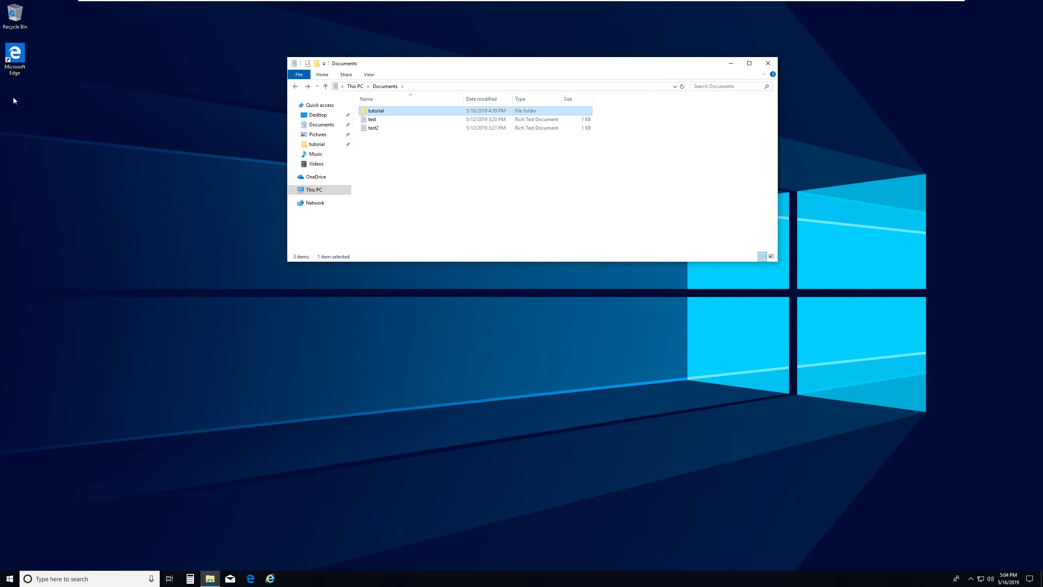
# - Create a desktop shortcut to the test2 document from the Documents folder
pyautogui.rightClick(374, 130)
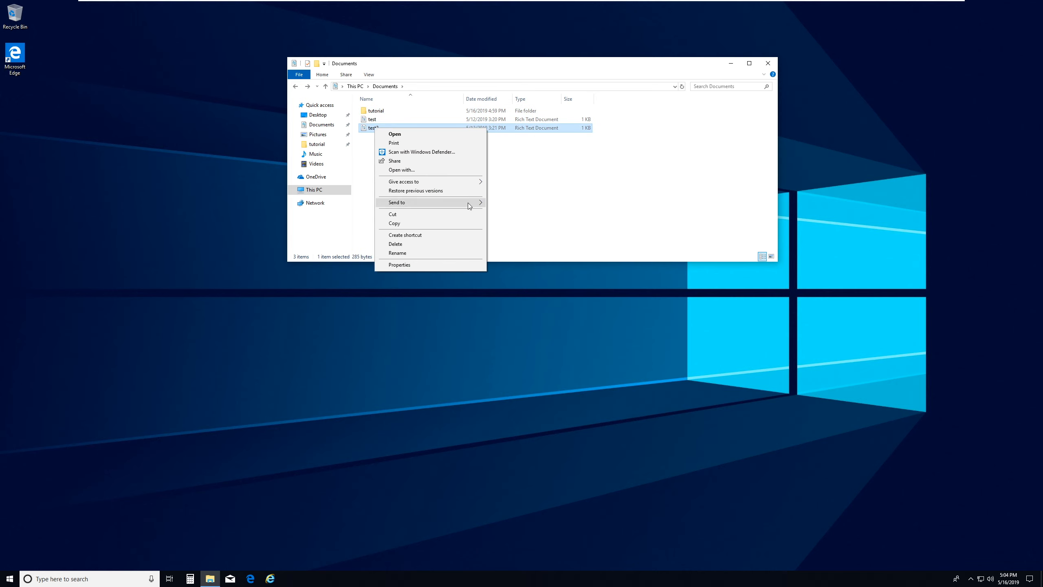
pyautogui.moveTo(470, 204)
pyautogui.click(531, 222)
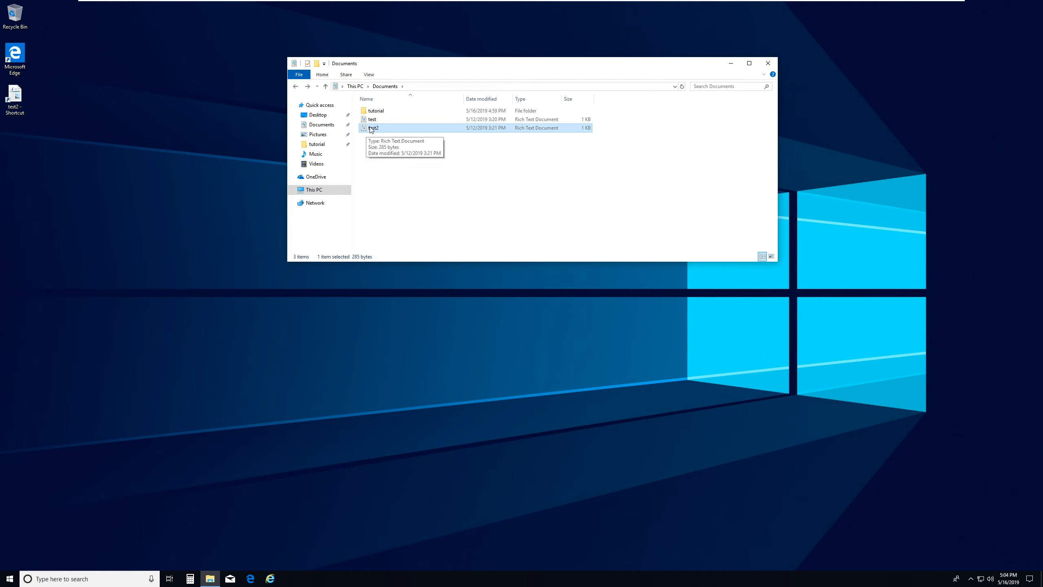
# - Rename the test2 shortcut on the desktop as "This shortcut"
pyautogui.rightClick(23, 97)
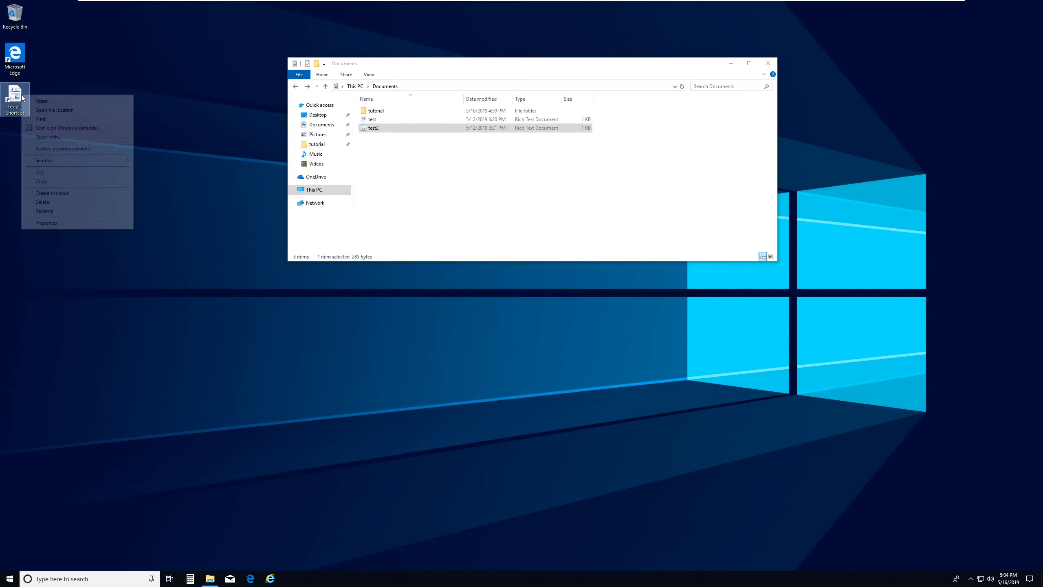
pyautogui.click(68, 212)
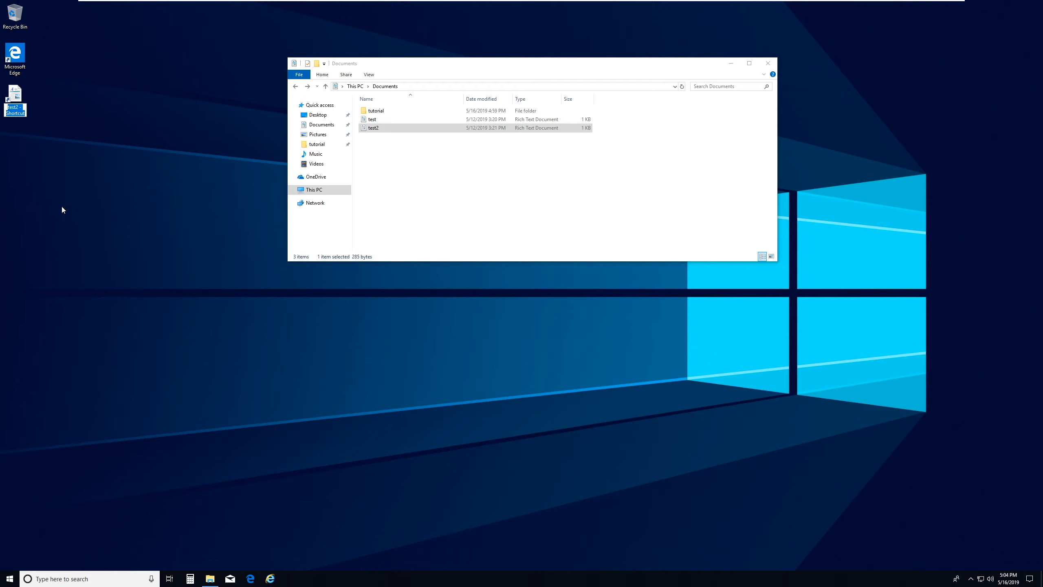
pyautogui.write('This shortcut')
pyautogui.press('Return')
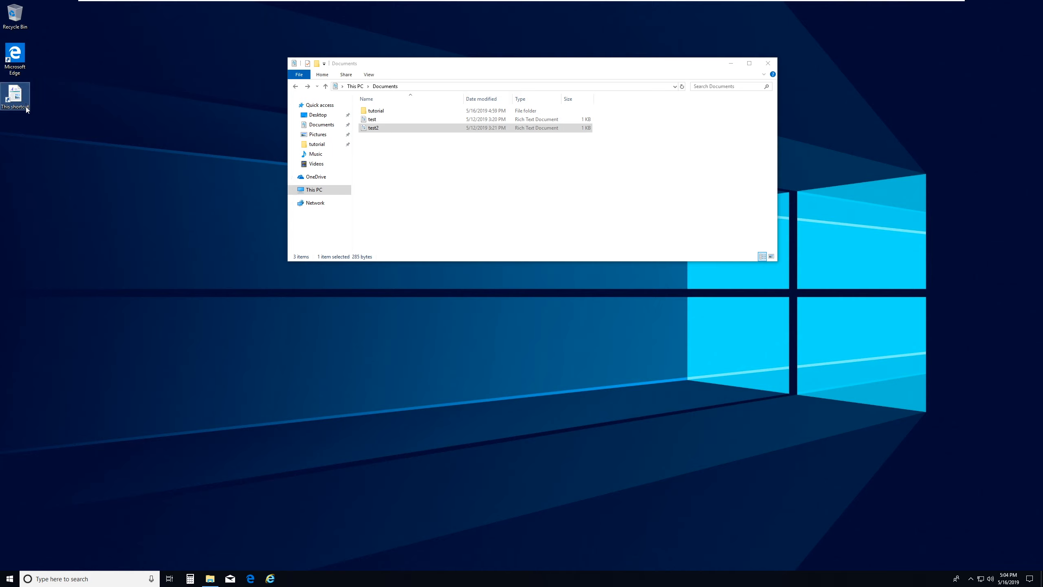
pyautogui.moveTo(20, 107)
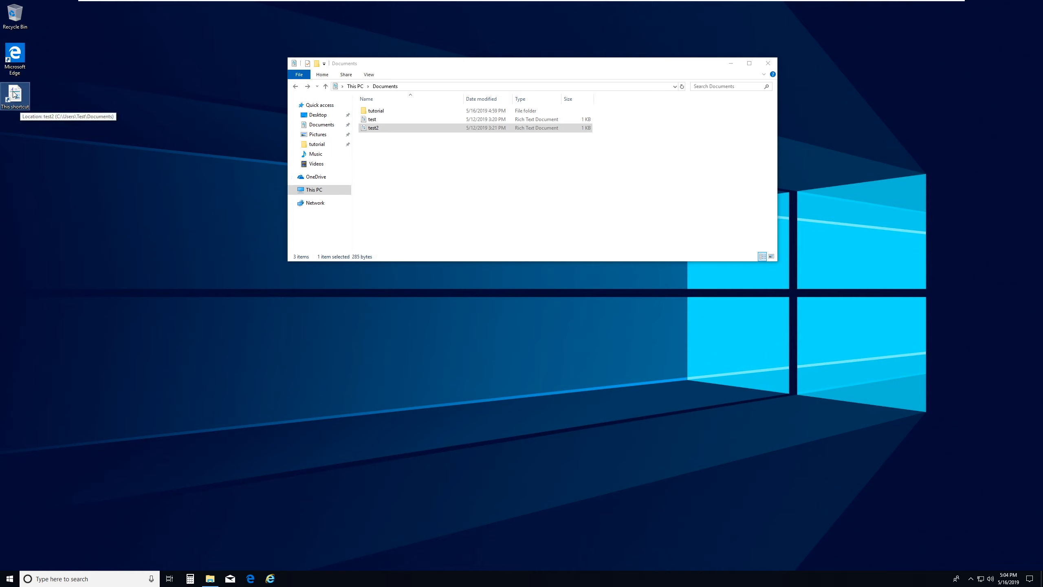
pyautogui.rightClick(15, 99)
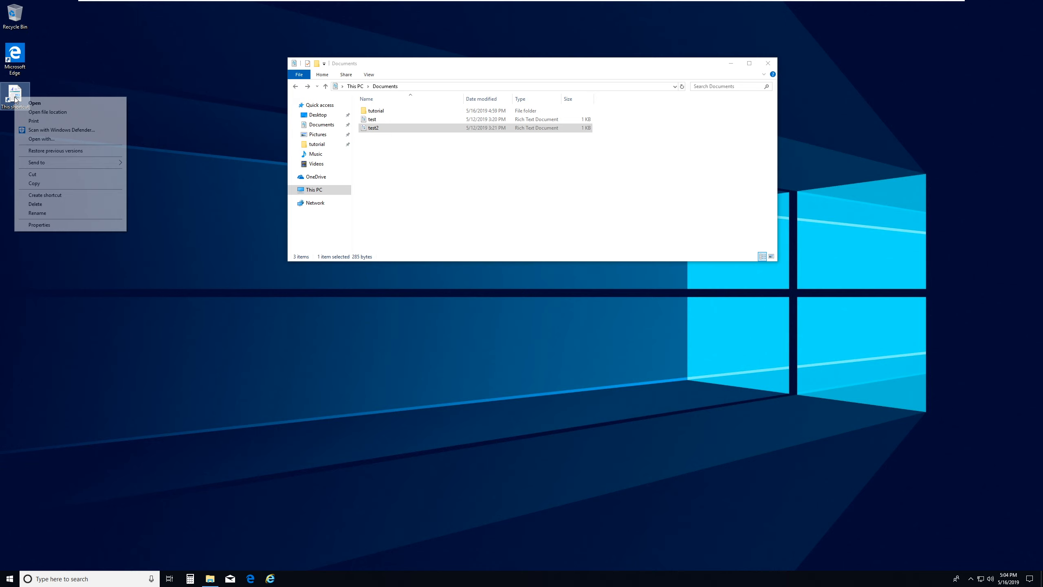
pyautogui.click(122, 63)
pyautogui.click(13, 66)
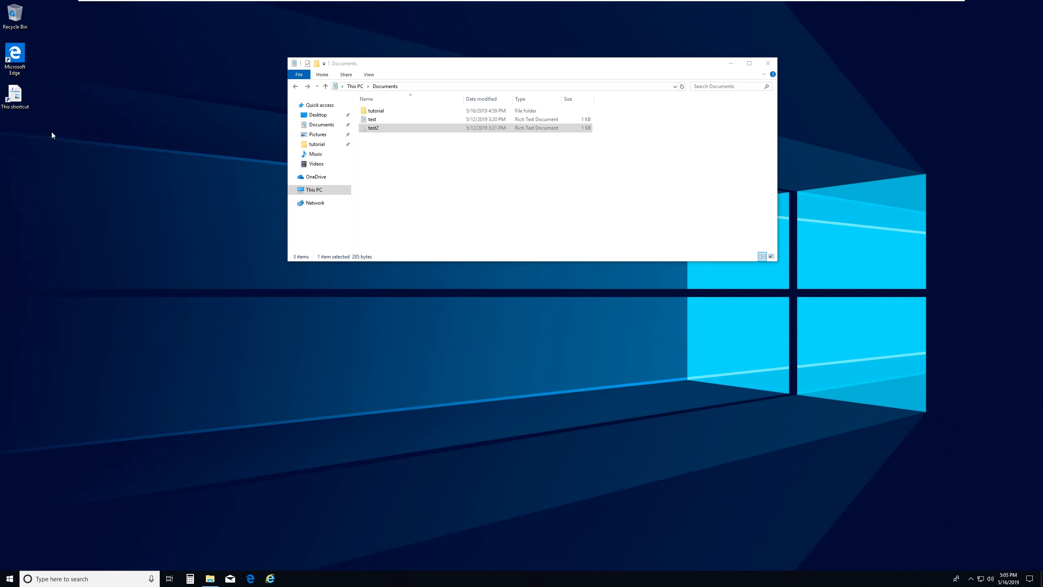
# - Create a desktop shortcut to the tutorial folder in Documents
pyautogui.click(377, 127)
pyautogui.rightClick(377, 115)
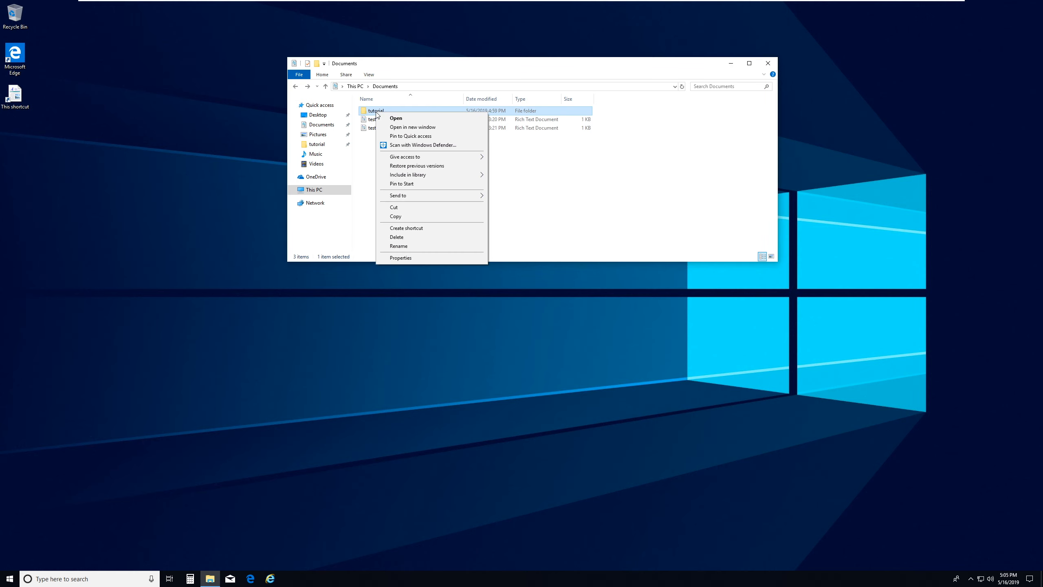
pyautogui.moveTo(446, 194)
pyautogui.click(531, 214)
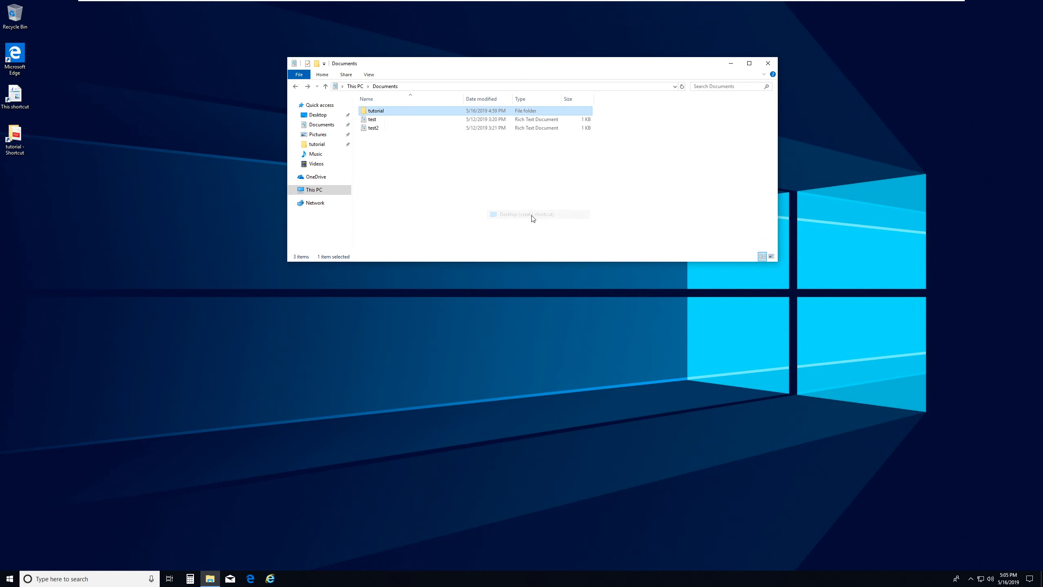
# - Open the tutorial folder through its desktop shortcut, view its full path, and close that window
pyautogui.click(23, 141)
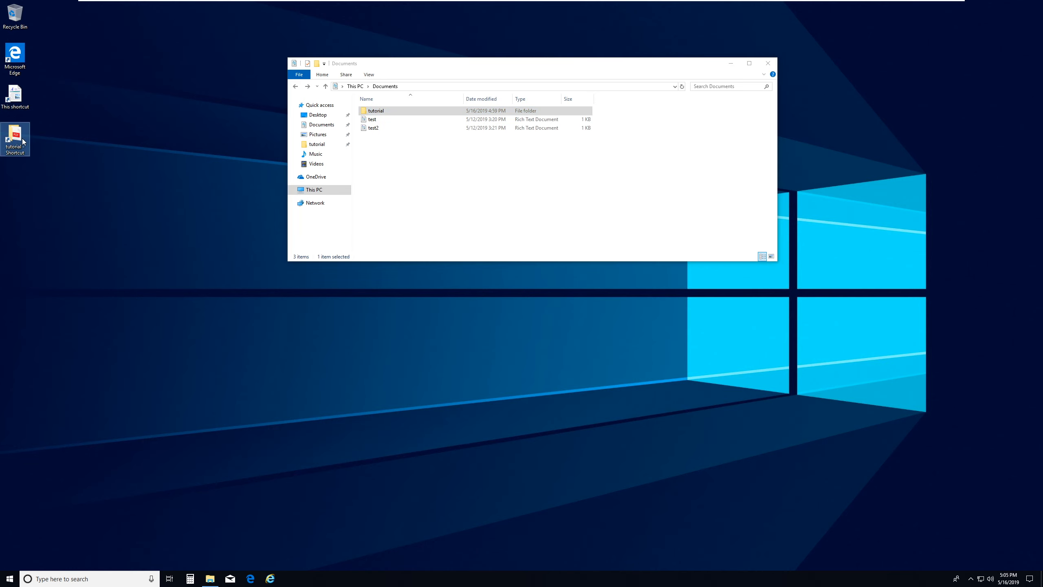
pyautogui.doubleClick(23, 142)
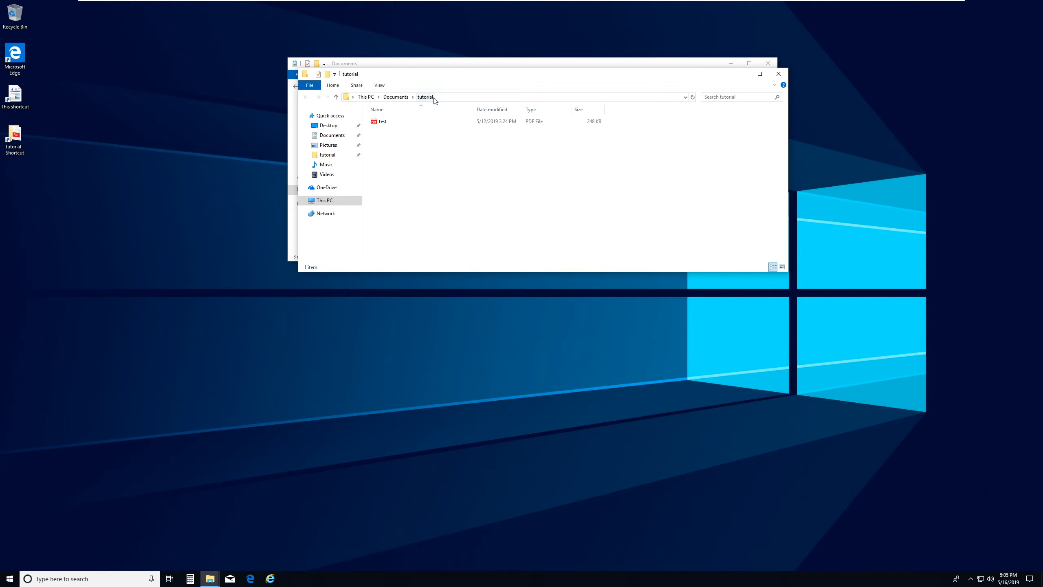
pyautogui.click(473, 99)
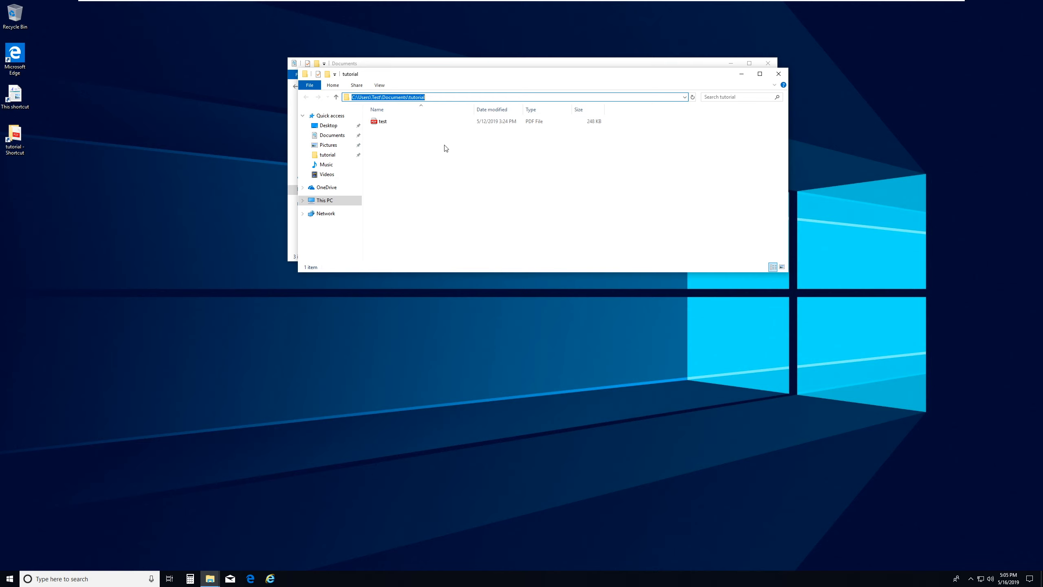
pyautogui.click(779, 74)
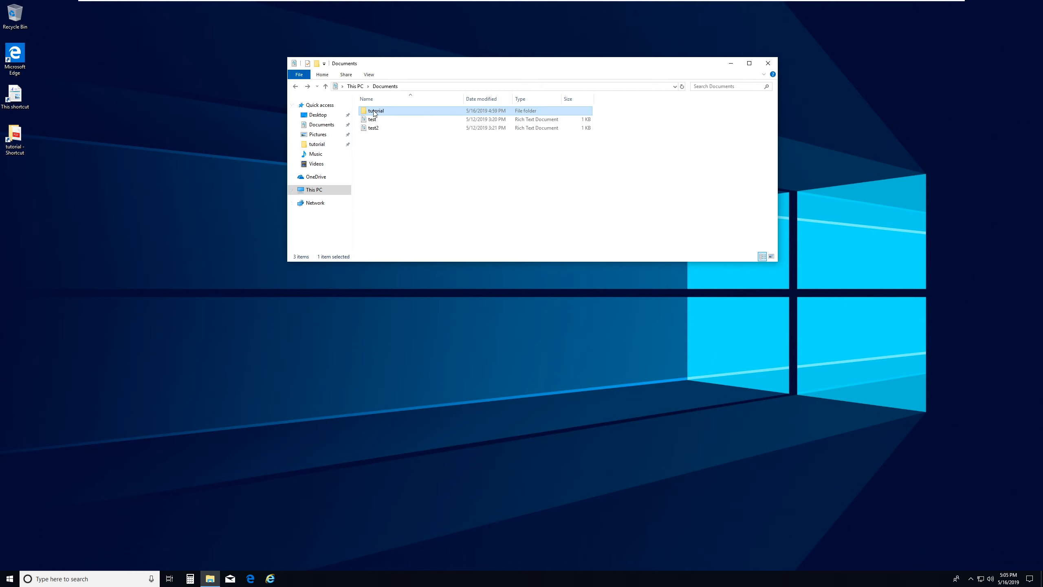
# - Unpin the tutorial folder from Quick access
pyautogui.moveTo(374, 113)
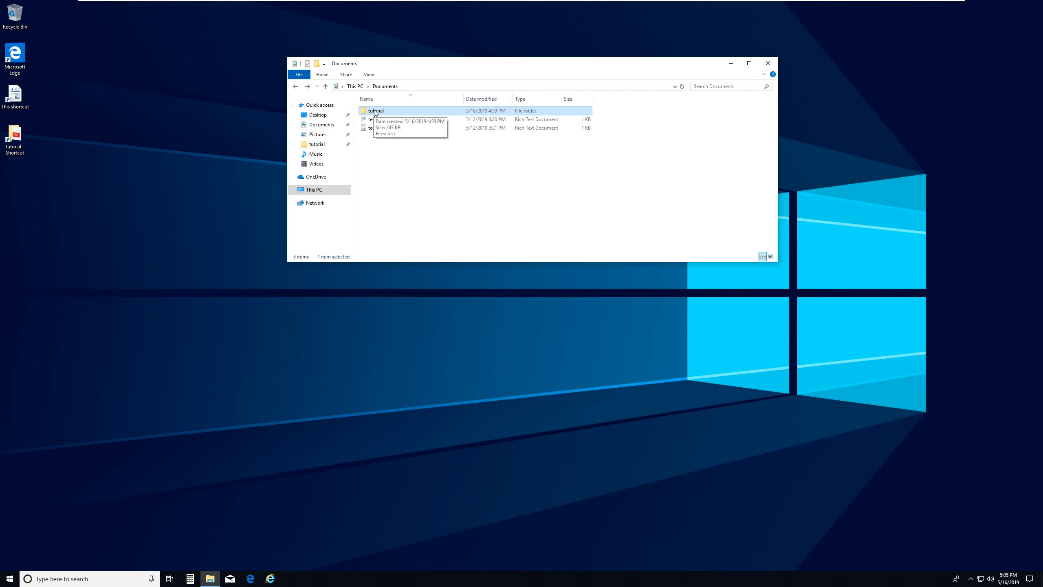
pyautogui.rightClick(321, 145)
pyautogui.click(375, 183)
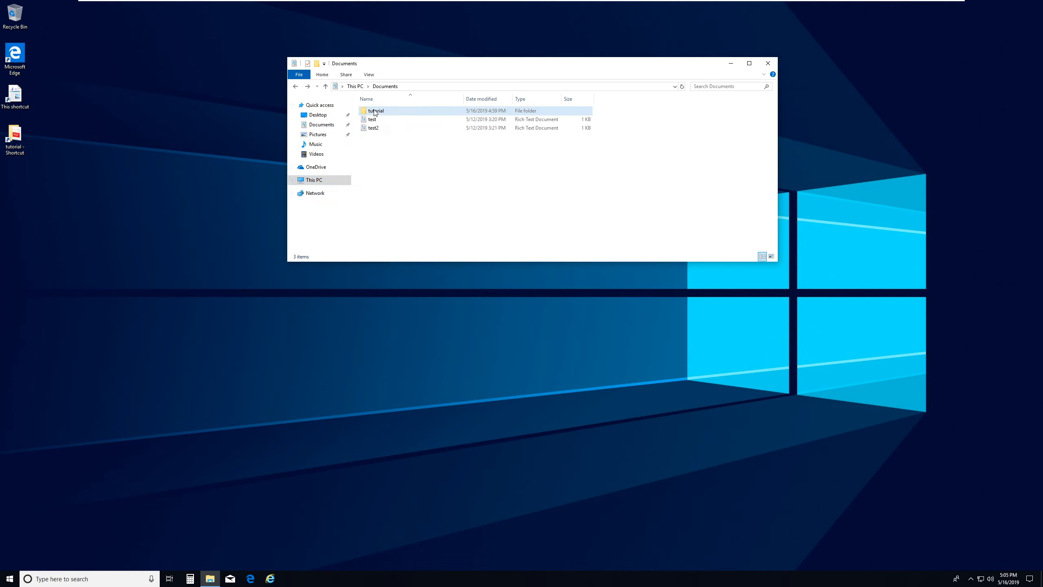
# - Pin the tutorial folder from Documents to Quick access
pyautogui.moveTo(378, 115)
pyautogui.moveTo(379, 114); pyautogui.dragTo(319, 108)
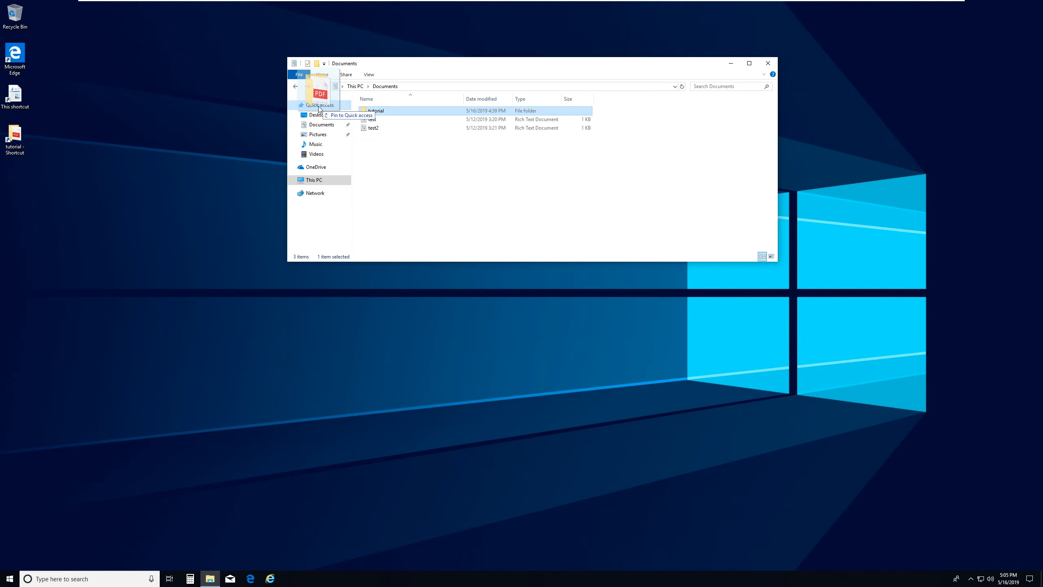
pyautogui.moveTo(319, 107); pyautogui.dragTo(319, 108)
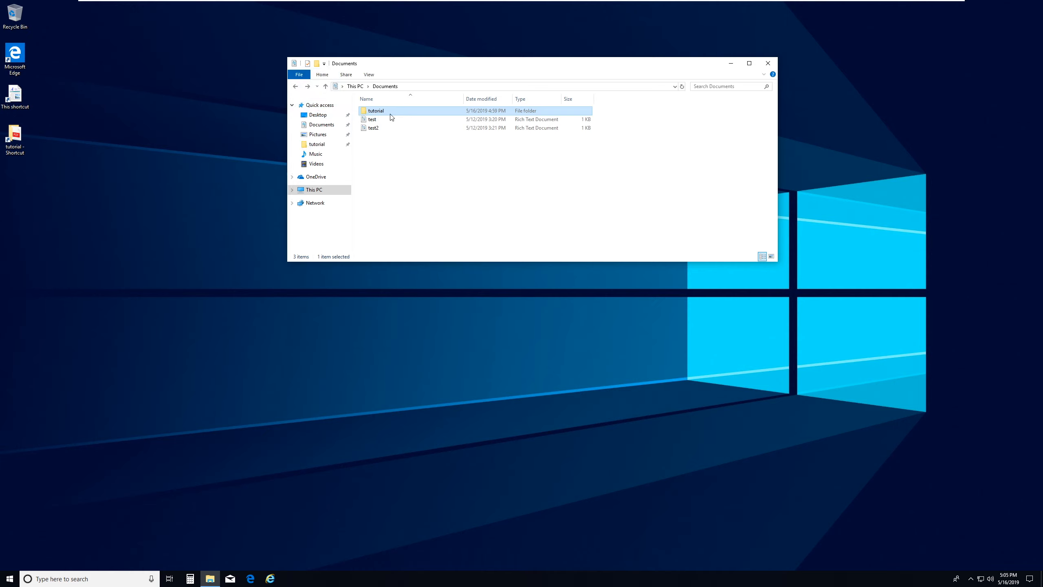
# - Open the tutorial folder from Quick access to check its contents and close the File Explorer window
pyautogui.click(318, 145)
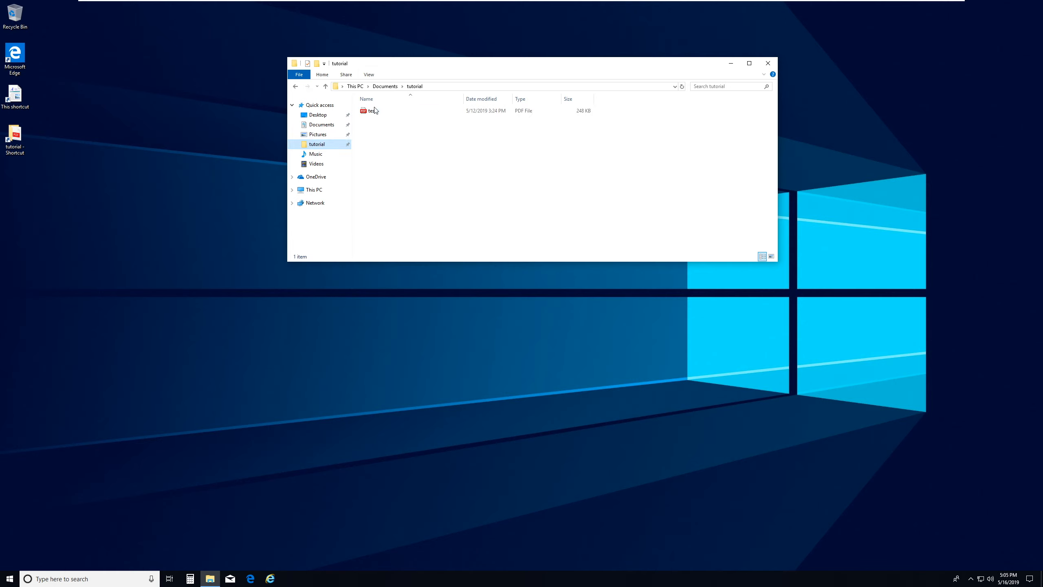
pyautogui.moveTo(374, 115)
pyautogui.mouseDown()
pyautogui.moveTo(341, 119)
pyautogui.moveTo(318, 146)
pyautogui.moveTo(375, 117)
pyautogui.moveTo(325, 136)
pyautogui.moveTo(316, 107)
pyautogui.moveTo(317, 146)
pyautogui.moveTo(396, 142)
pyautogui.moveTo(381, 127)
pyautogui.moveTo(337, 123)
pyautogui.moveTo(347, 115)
pyautogui.moveTo(333, 107)
pyautogui.moveTo(390, 117)
pyautogui.moveTo(314, 107)
pyautogui.moveTo(325, 98)
pyautogui.moveTo(321, 126)
pyautogui.moveTo(381, 113)
pyautogui.moveTo(379, 124)
pyautogui.mouseUp()
pyautogui.click(383, 172)
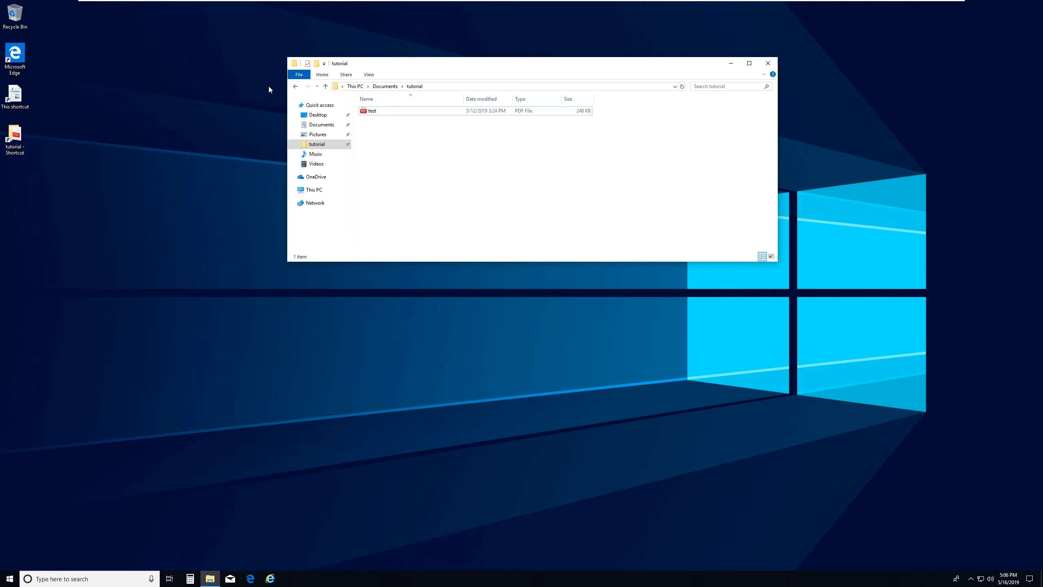
pyautogui.click(768, 63)
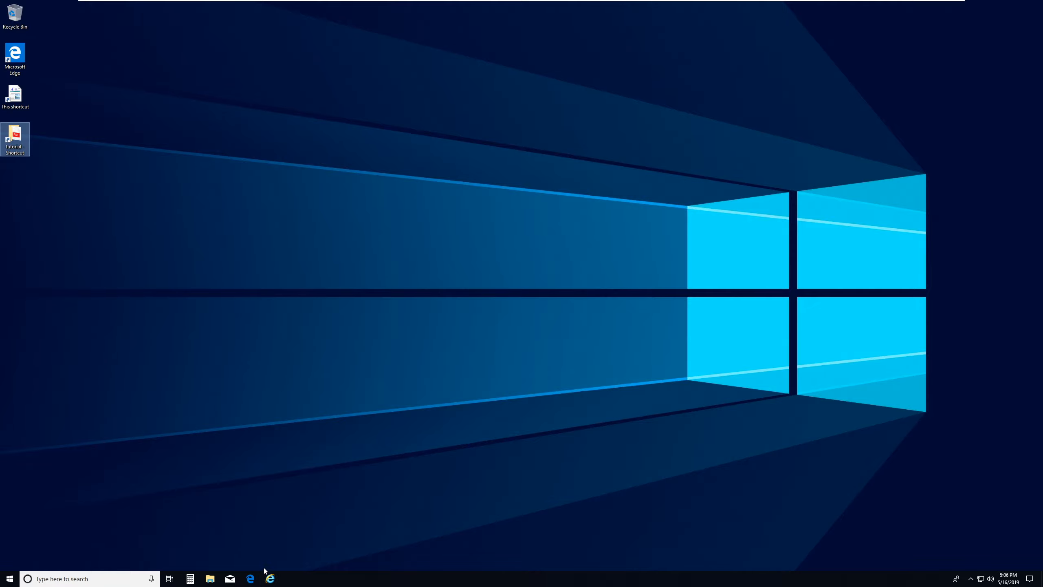
pyautogui.click(250, 579)
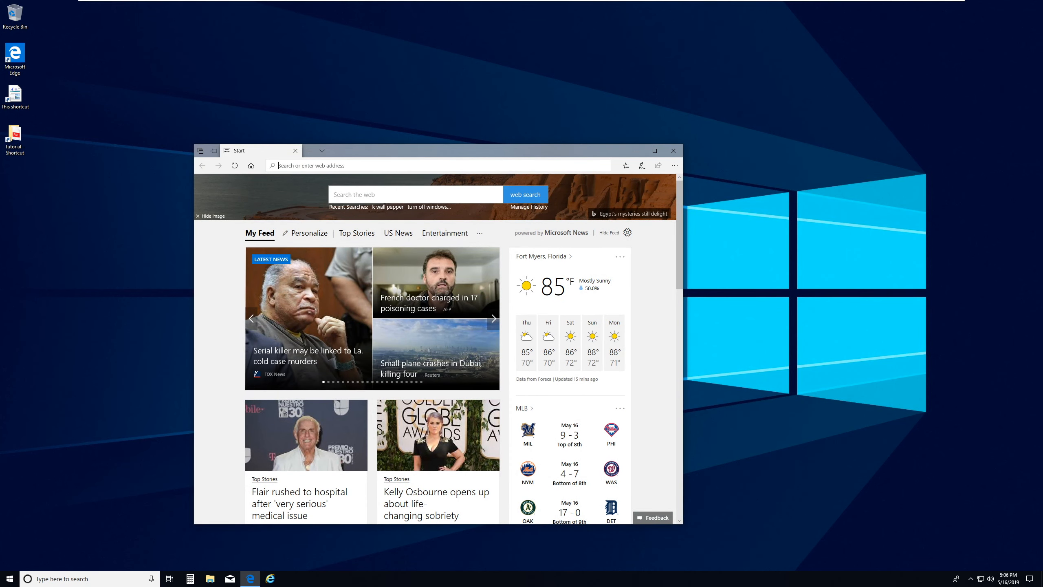
pyautogui.write('www.google.com/')
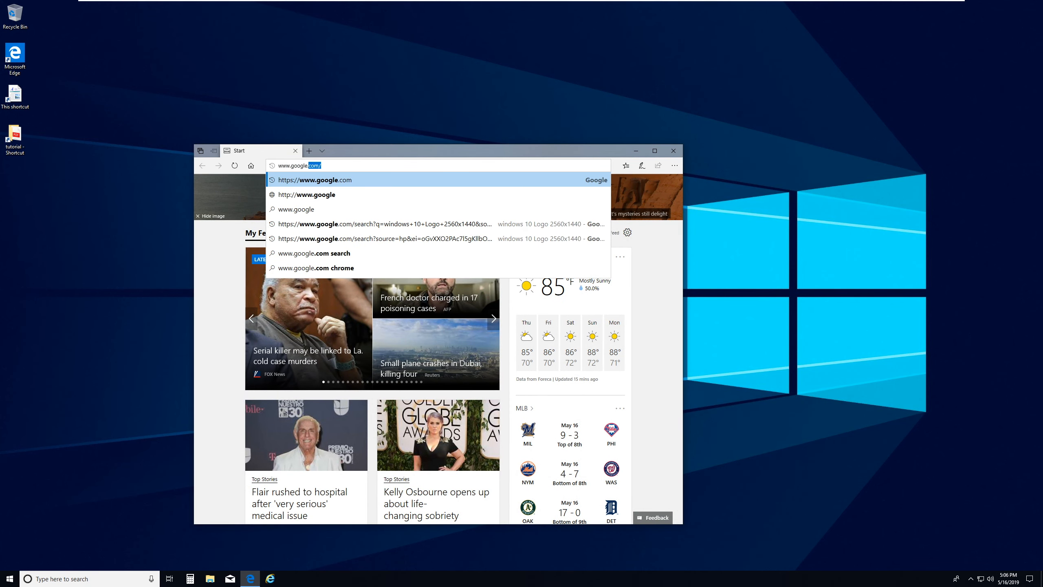
pyautogui.press('Return')
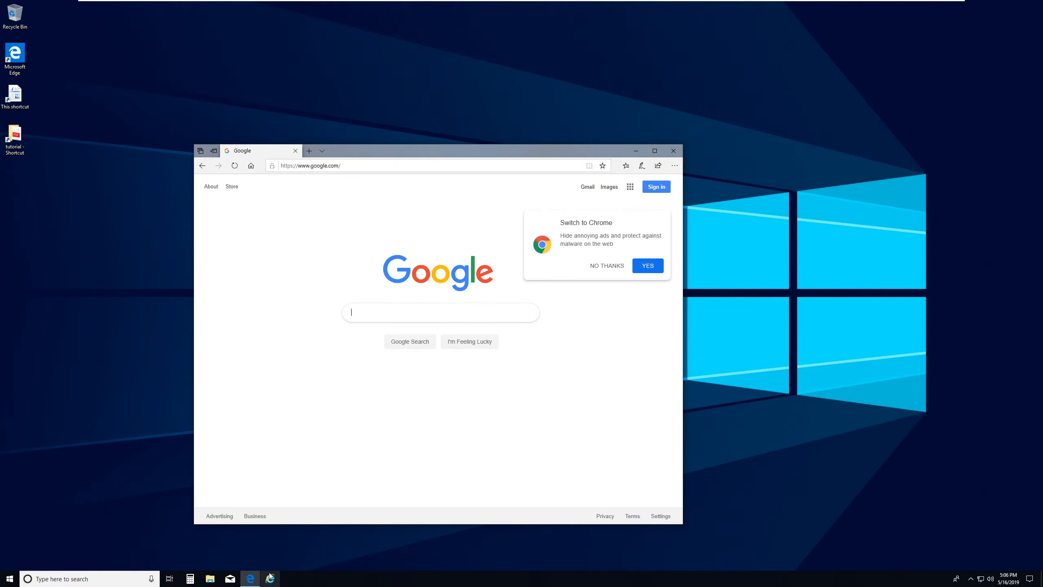
# - Open Internet Explorer and arrange its window and the Edge window so that both can be seen on the desktop
pyautogui.click(273, 576)
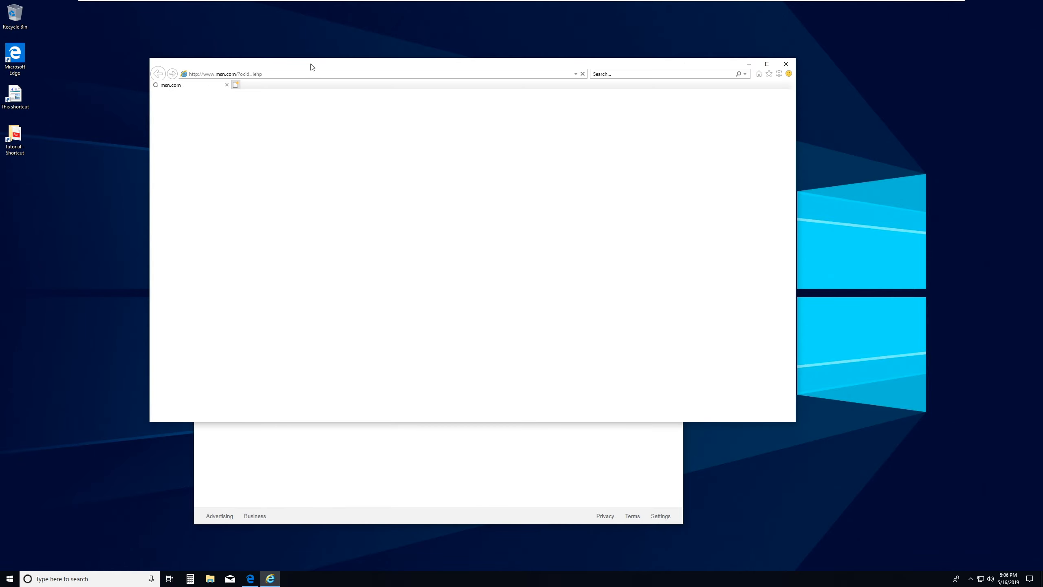
pyautogui.moveTo(507, 77); pyautogui.dragTo(550, 123)
pyautogui.moveTo(347, 158); pyautogui.dragTo(211, 86)
pyautogui.click(622, 118)
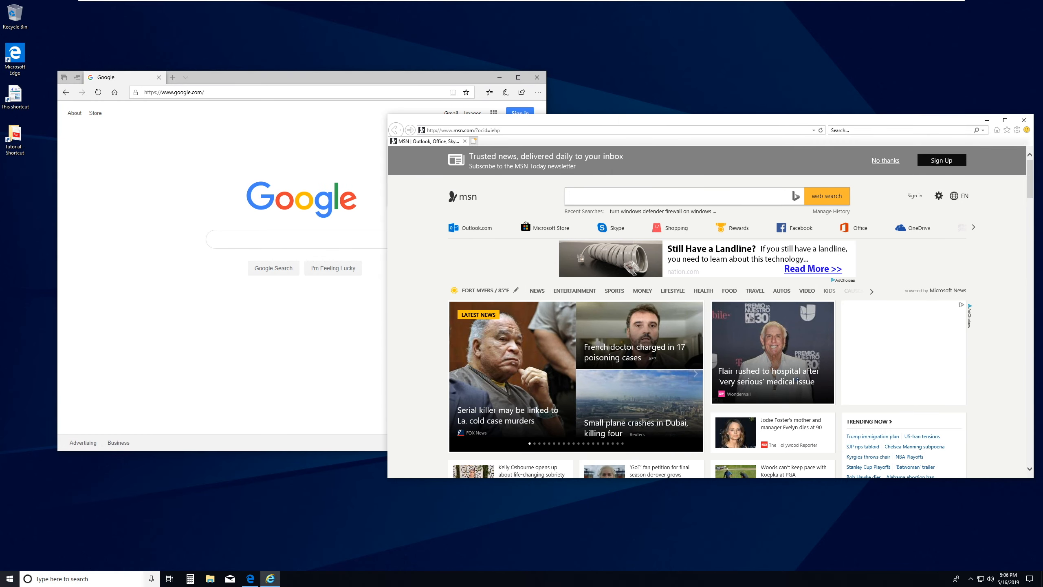
# - Search Windows for "internet" to find Internet Explorer, and return to the Edge window
pyautogui.click(58, 578)
pyautogui.write('int')
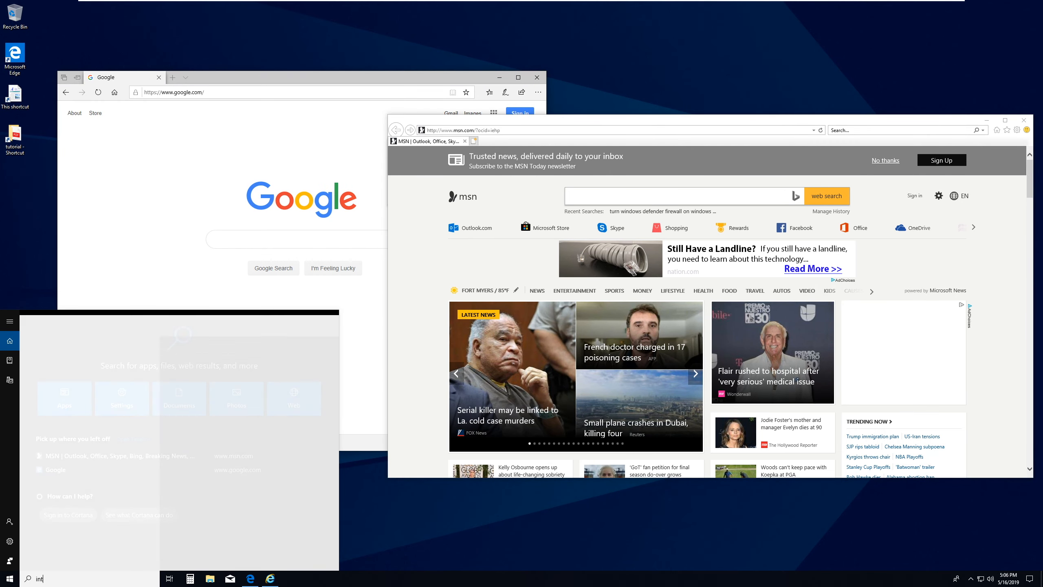
pyautogui.write('ernet')
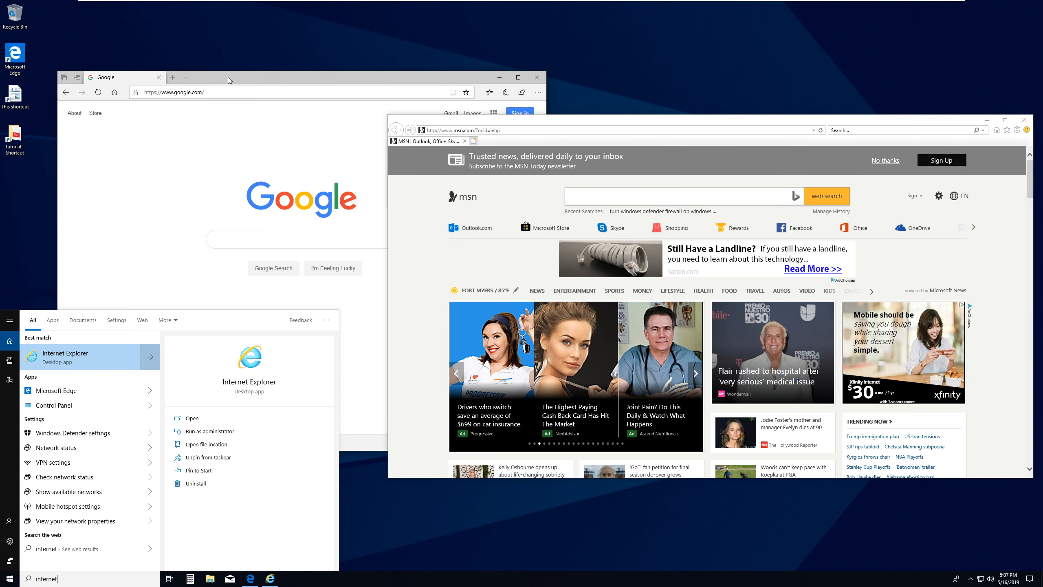
pyautogui.click(312, 82)
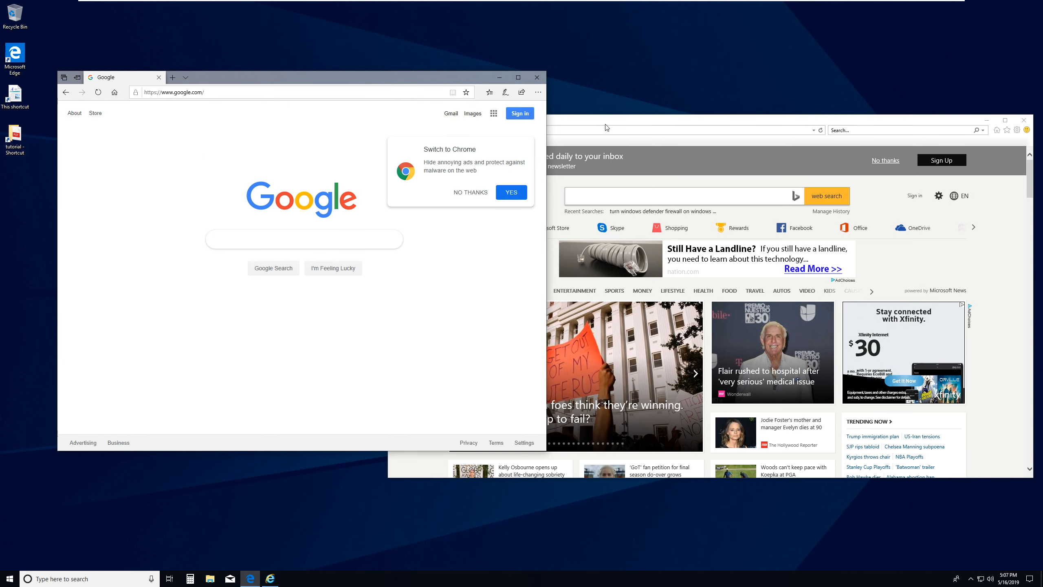
pyautogui.click(585, 124)
pyautogui.click(584, 131)
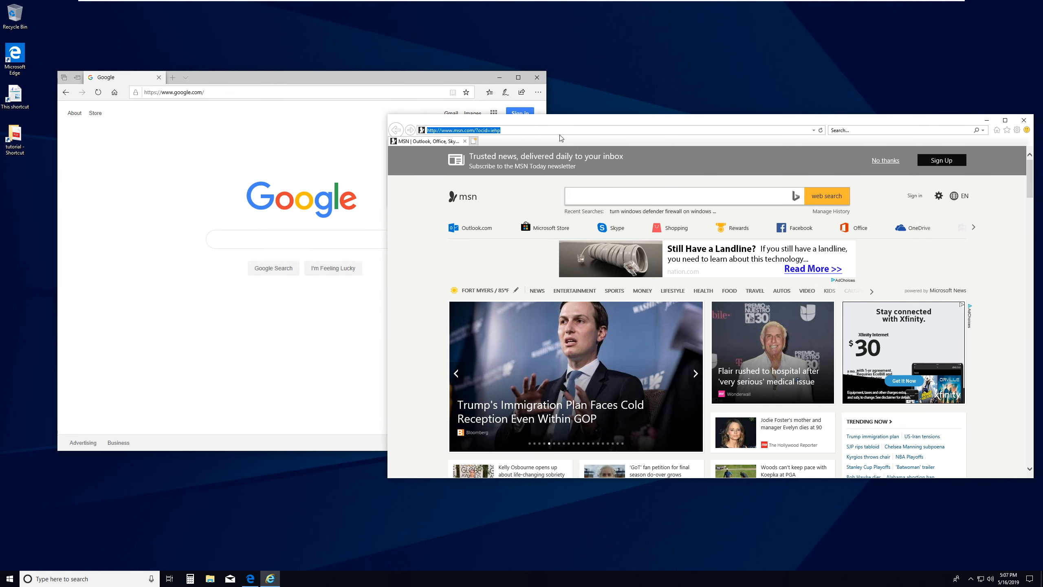
pyautogui.click(235, 78)
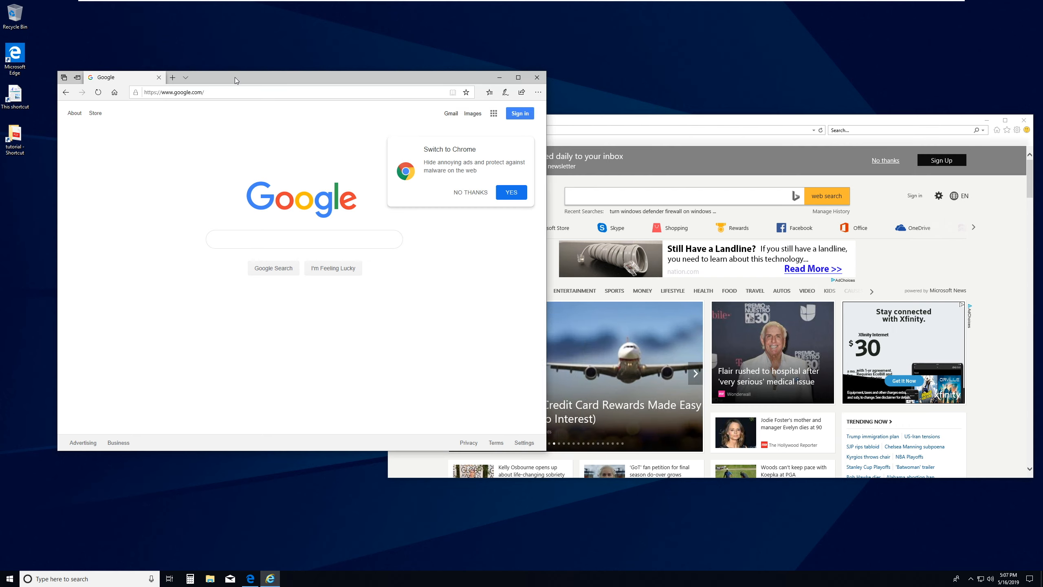
pyautogui.click(586, 123)
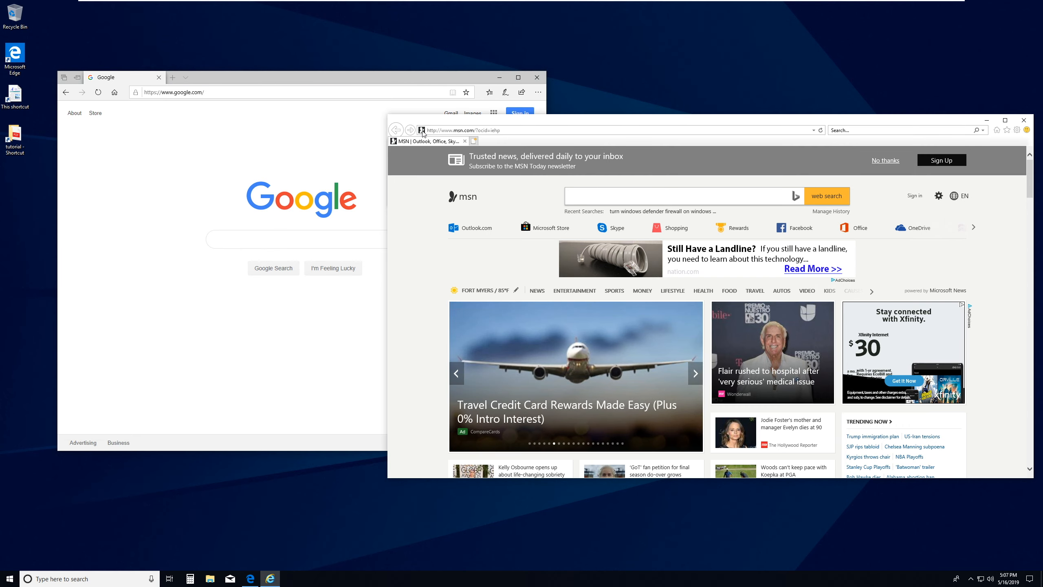
# - Reposition the browser windows and create a desktop shortcut to the MSN page from Internet Explorer
pyautogui.moveTo(226, 78); pyautogui.dragTo(362, 67)
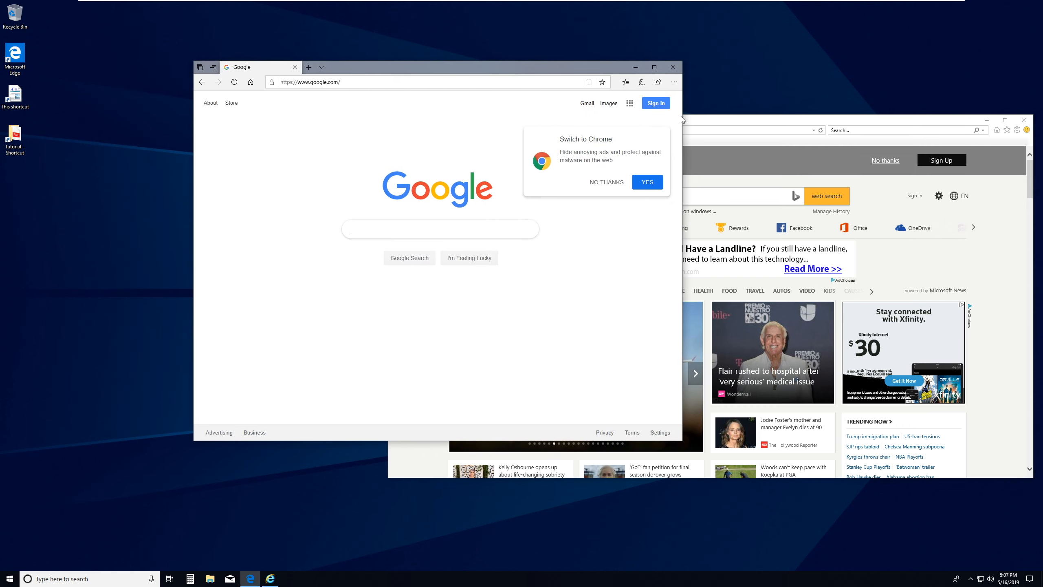
pyautogui.click(700, 125)
pyautogui.moveTo(700, 125); pyautogui.dragTo(443, 159)
pyautogui.moveTo(166, 166); pyautogui.dragTo(25, 199)
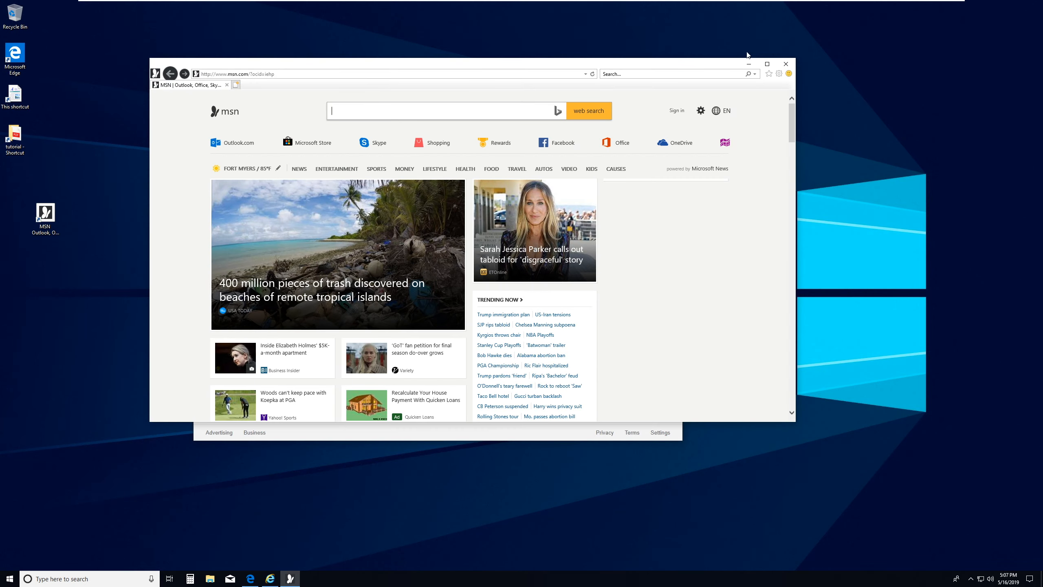
# - Close the MSN window and delete the MSN shortcut from the desktop
pyautogui.click(786, 64)
pyautogui.rightClick(45, 218)
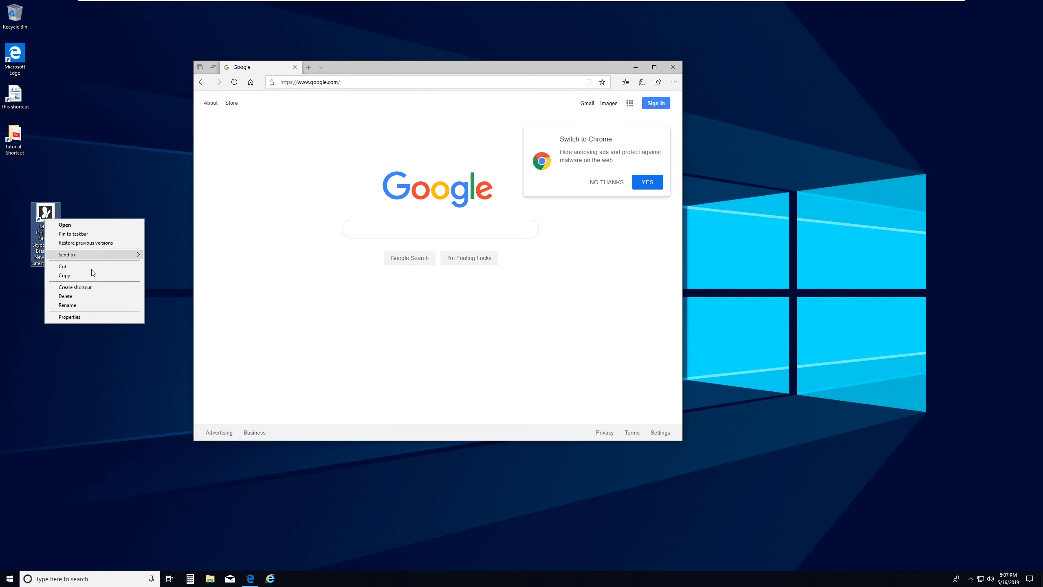
pyautogui.click(81, 298)
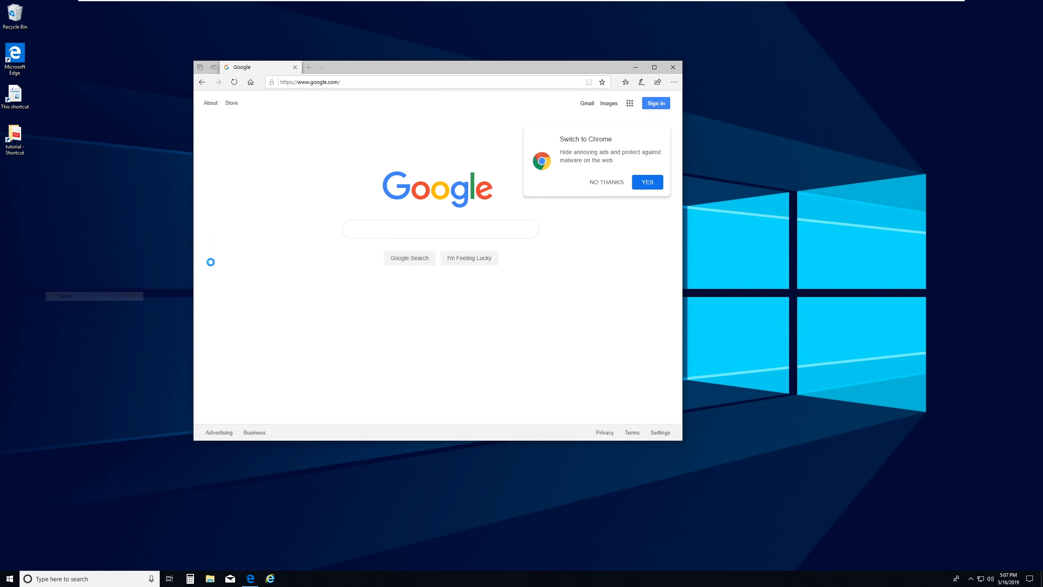
# - Try to create a desktop shortcut straight from the Google address in Edge
pyautogui.click(396, 83)
pyautogui.moveTo(314, 82); pyautogui.dragTo(106, 82)
pyautogui.moveTo(343, 82); pyautogui.dragTo(252, 81)
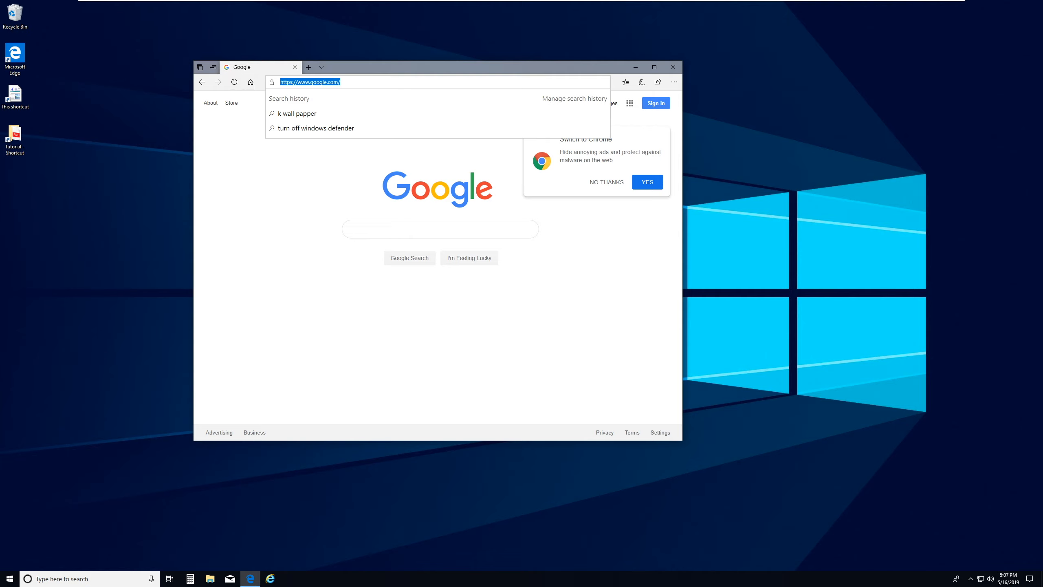
pyautogui.click(159, 73)
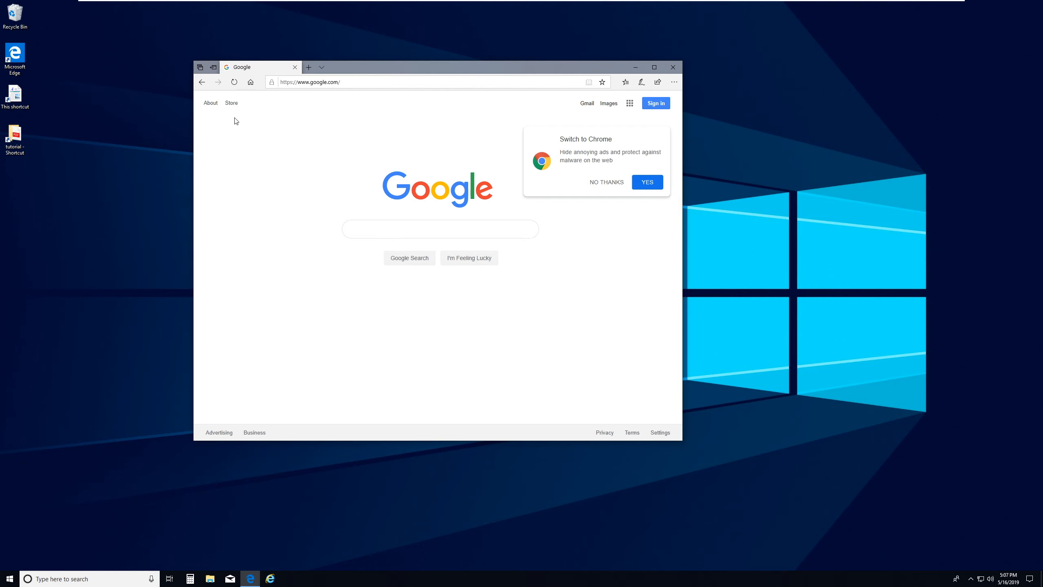
# - Detach the Google tab into its own Edge window and close the leftover New tab window
pyautogui.moveTo(231, 72); pyautogui.dragTo(98, 169)
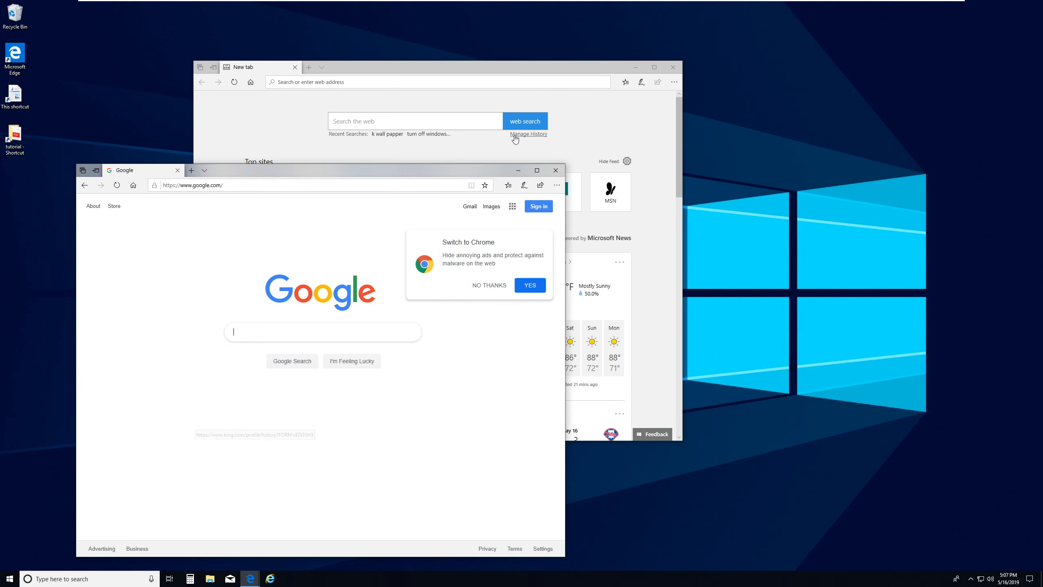
pyautogui.click(672, 67)
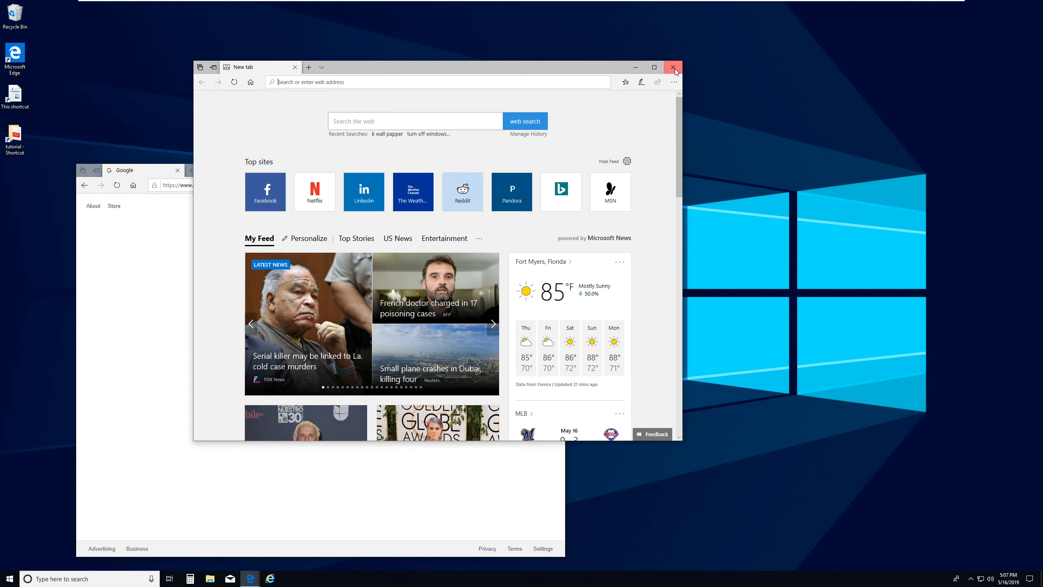
pyautogui.moveTo(263, 170); pyautogui.dragTo(398, 108)
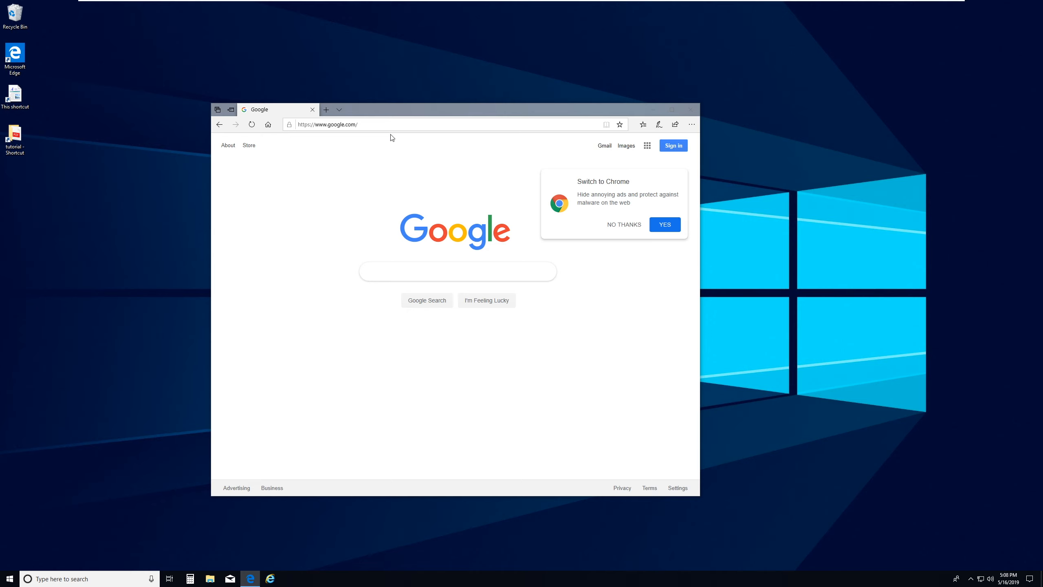
# - Copy the full Google page address from Edge
pyautogui.click(383, 124)
pyautogui.hotkey('ctrl', 'c')
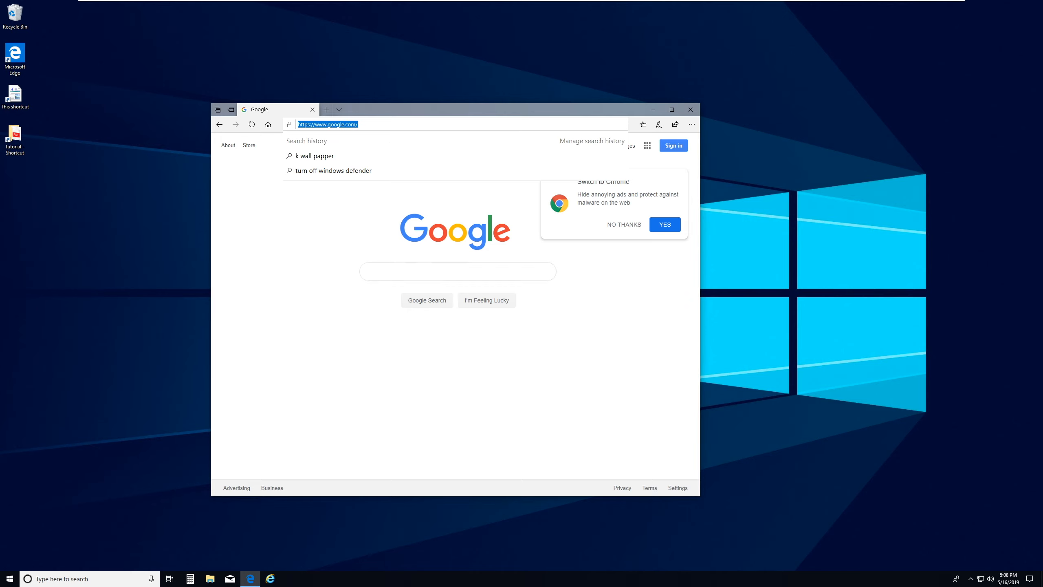
pyautogui.rightClick(315, 124)
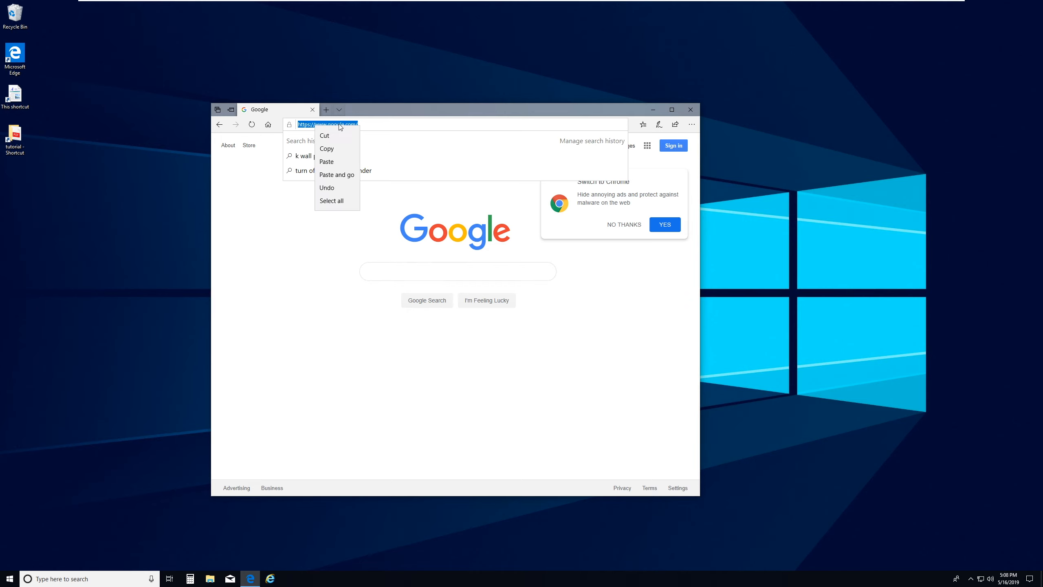
pyautogui.click(326, 151)
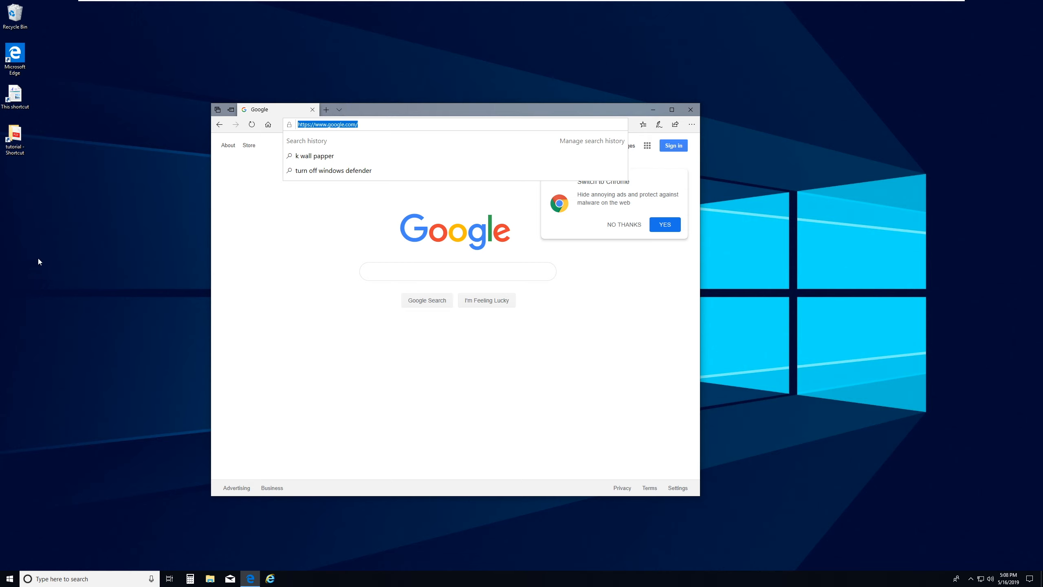
# - Start creating a new shortcut on the desktop and close the Edge window behind the wizard
pyautogui.rightClick(28, 188)
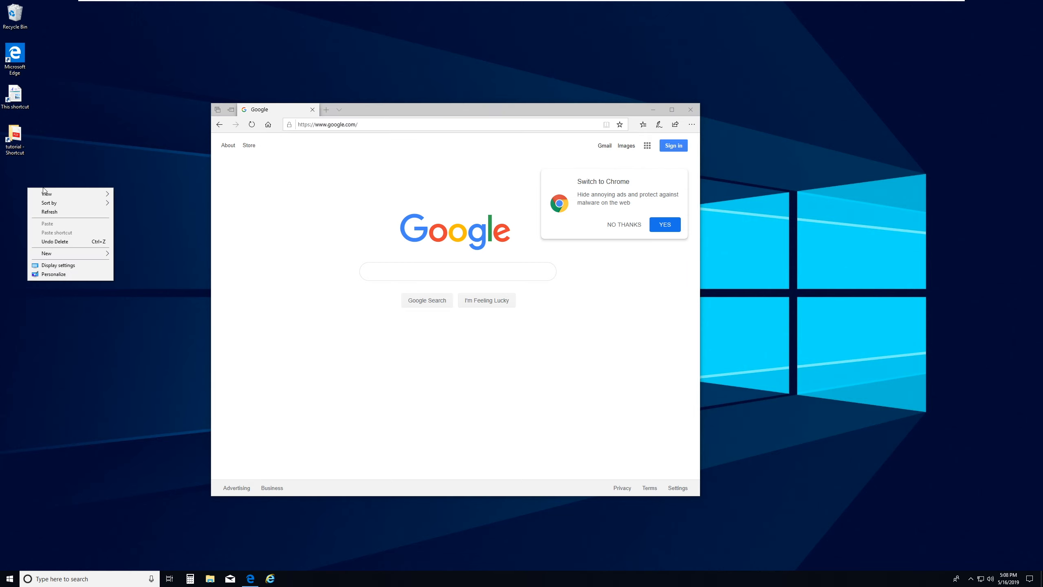
pyautogui.moveTo(91, 255)
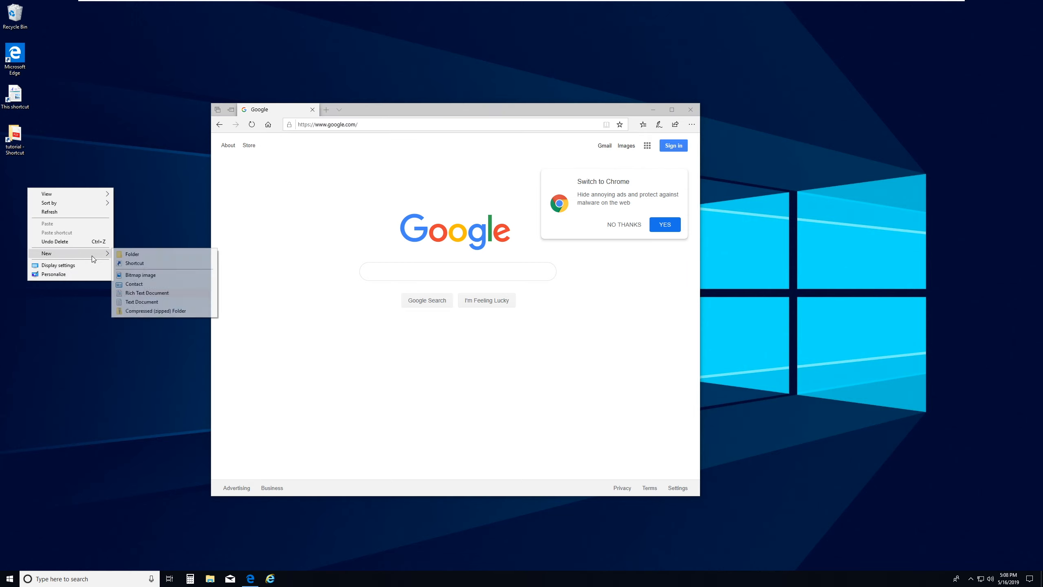
pyautogui.click(139, 265)
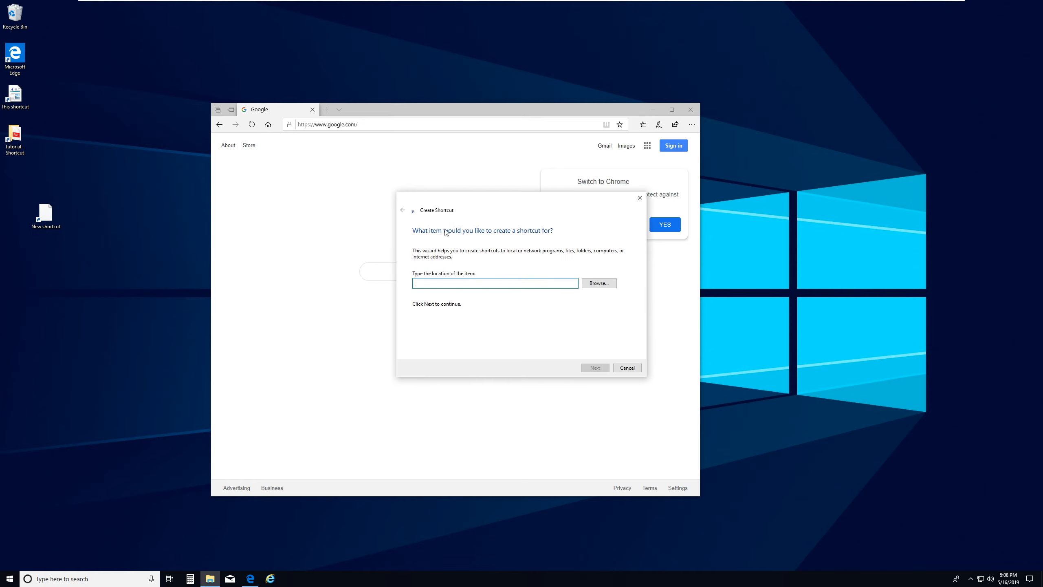
pyautogui.moveTo(482, 199); pyautogui.dragTo(289, 181)
pyautogui.click(698, 114)
pyautogui.moveTo(295, 181); pyautogui.dragTo(272, 142)
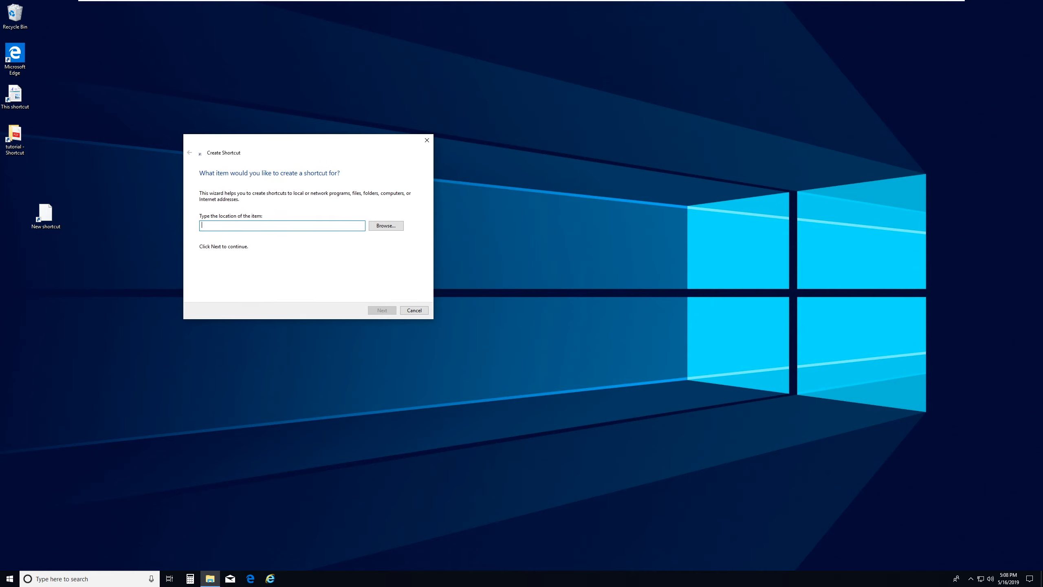
pyautogui.click(374, 227)
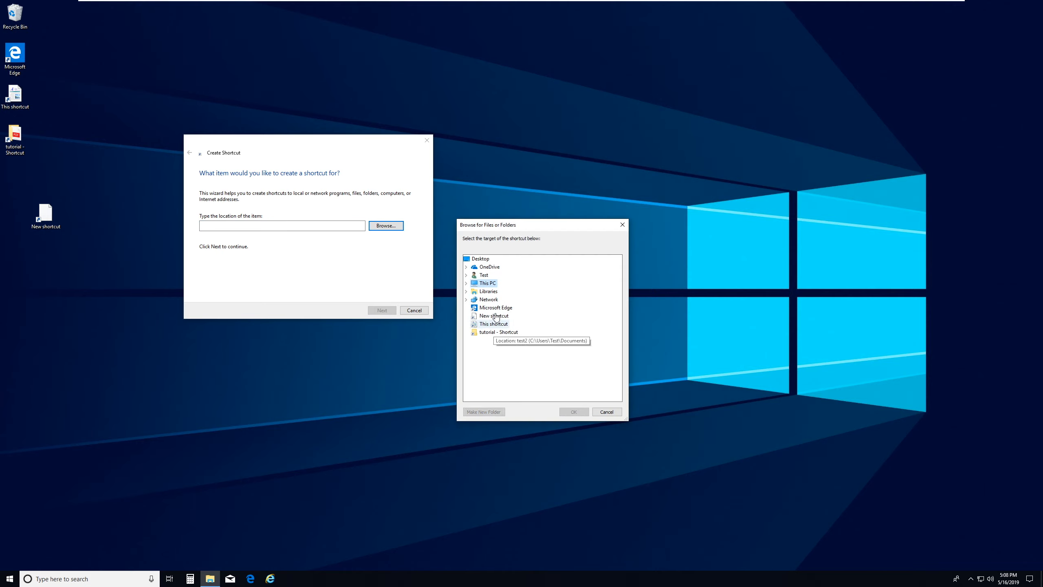
pyautogui.click(623, 226)
pyautogui.rightClick(286, 229)
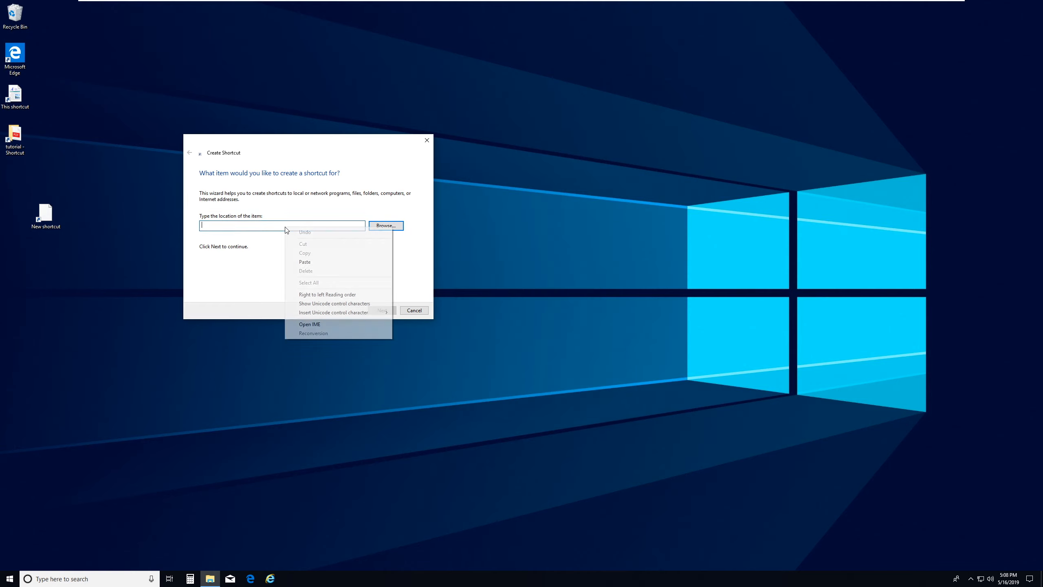
pyautogui.click(245, 205)
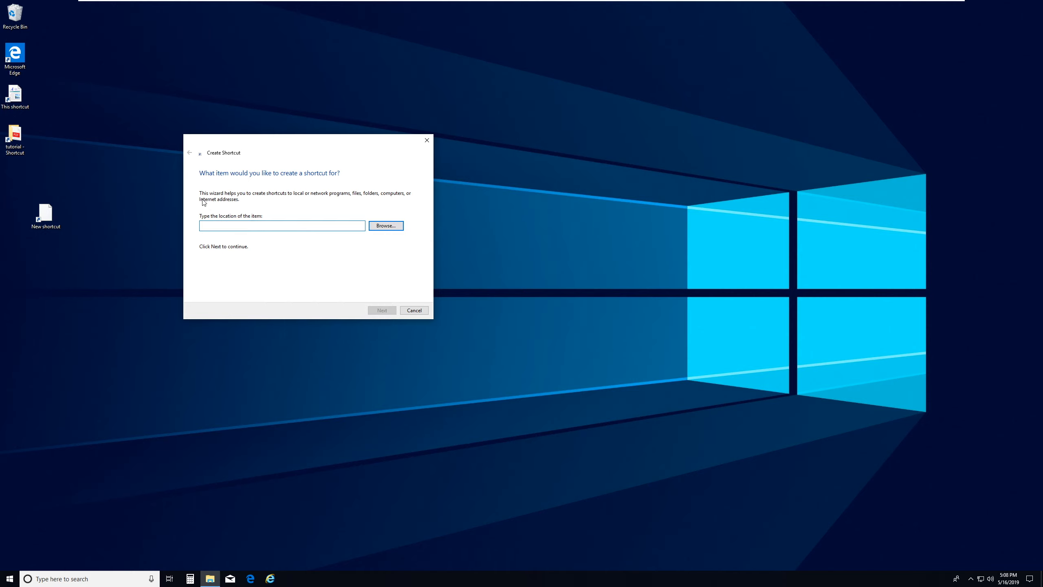
pyautogui.rightClick(216, 226)
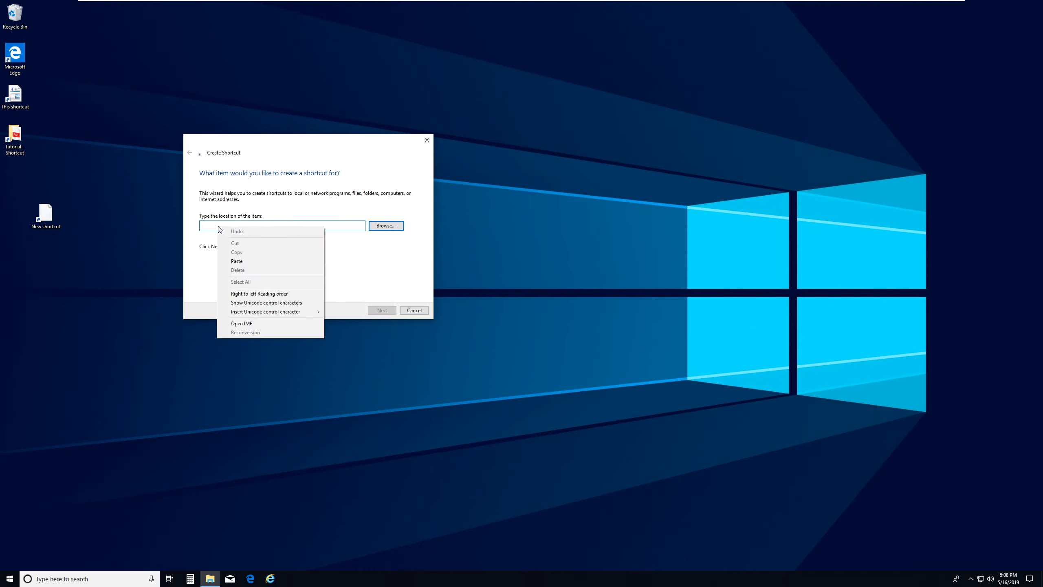
pyautogui.click(246, 258)
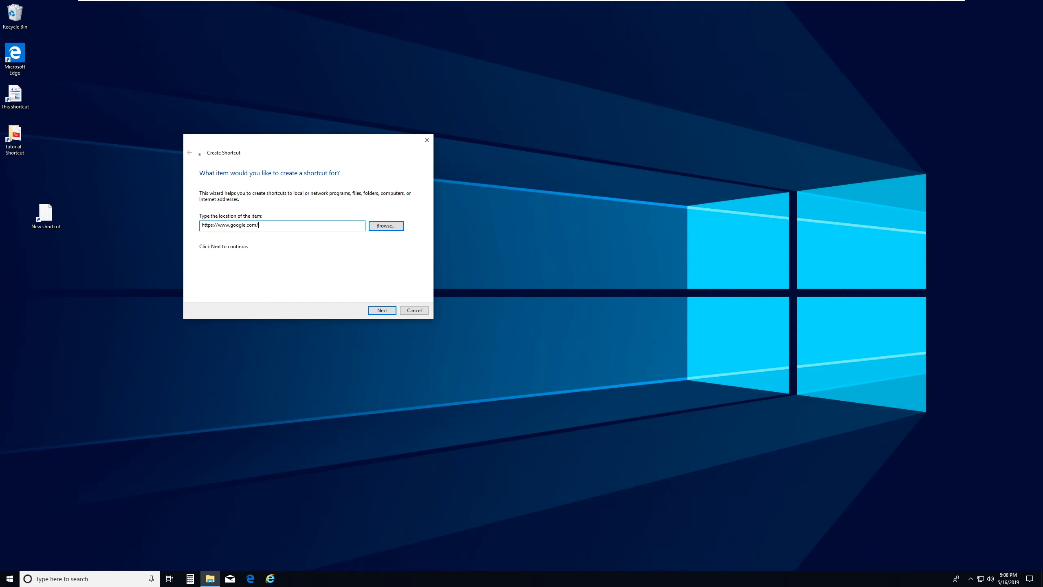
# - Name the new shortcut Google and finish creating it
pyautogui.click(380, 311)
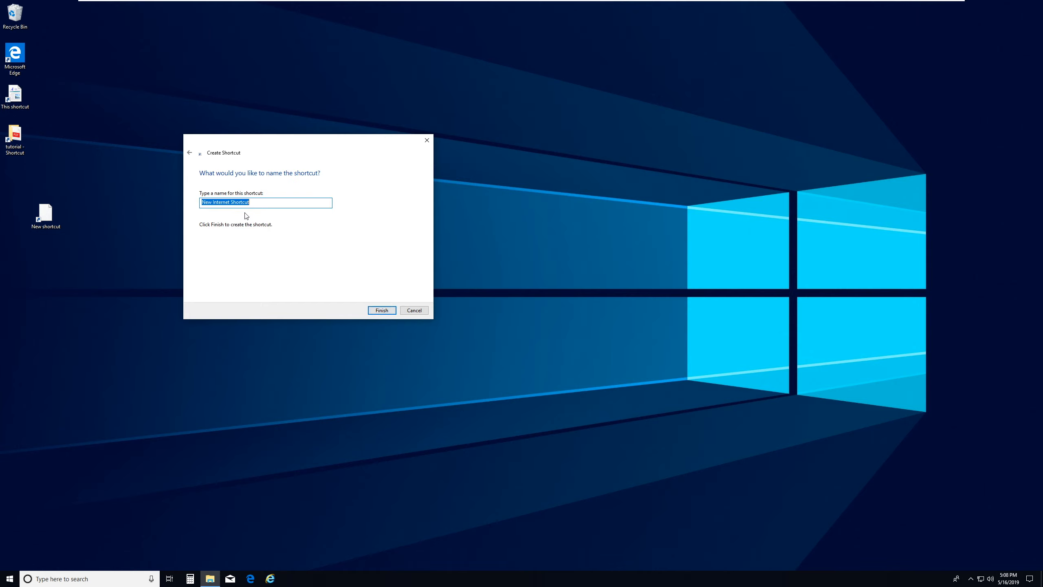
pyautogui.write('Google')
pyautogui.press('Return')
# - Move the Google shortcut below the tutorial shortcut and test it by opening the page and closing the browser
pyautogui.moveTo(61, 213); pyautogui.dragTo(22, 180)
pyautogui.doubleClick(13, 177)
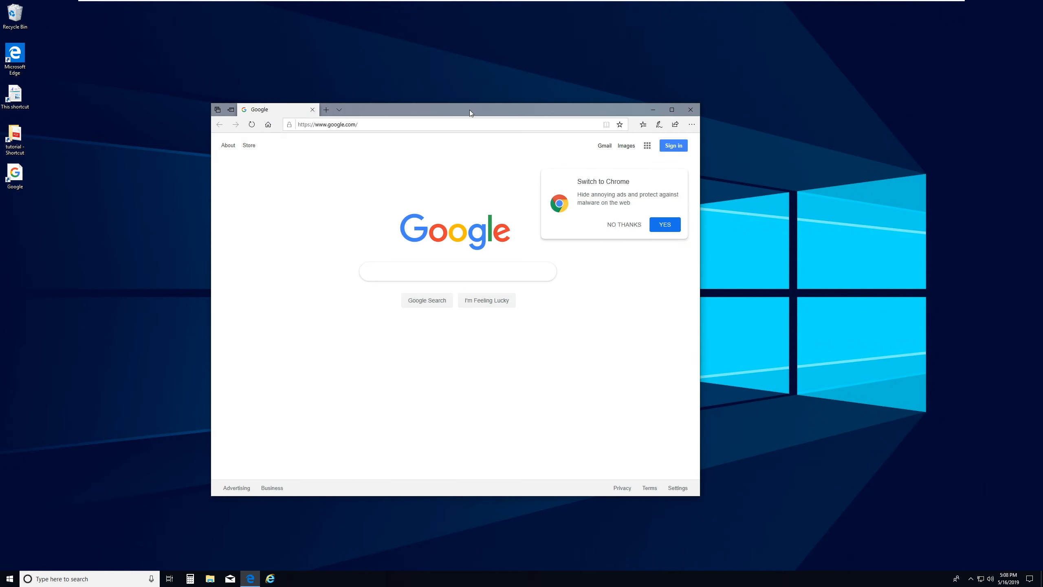
pyautogui.click(691, 110)
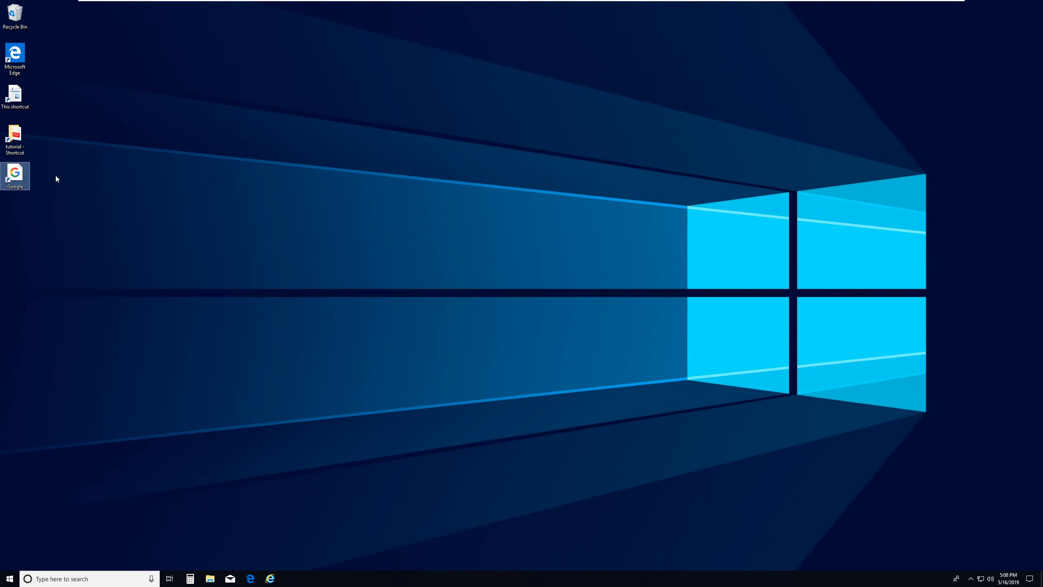
# - Move the Google shortcut to an empty area of the desktop, away from the other icons
pyautogui.moveTo(20, 178); pyautogui.dragTo(172, 137)
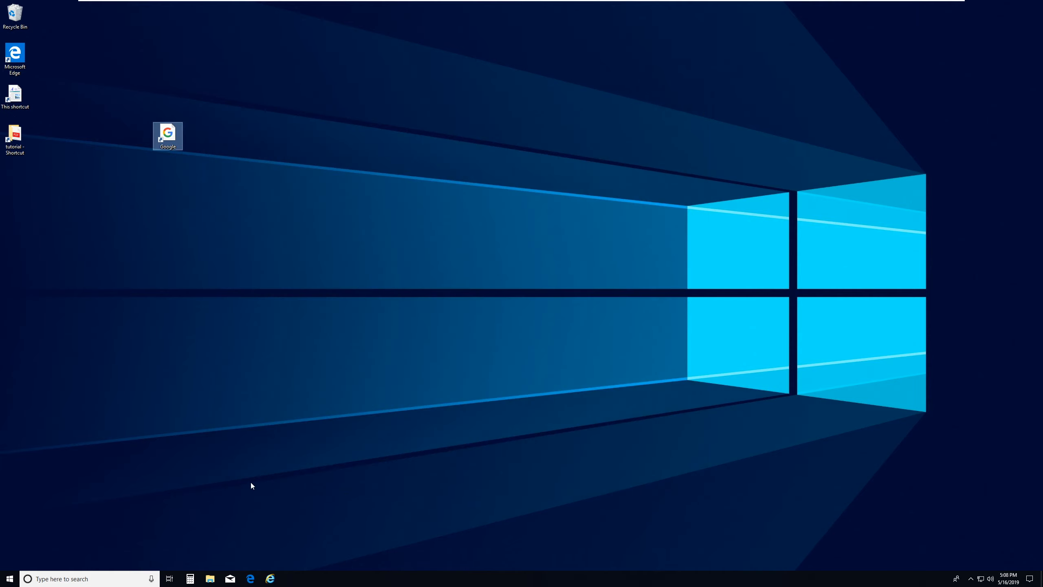
# - Open the Documents folder in File Explorer and make a duplicate of the test document there
pyautogui.click(209, 578)
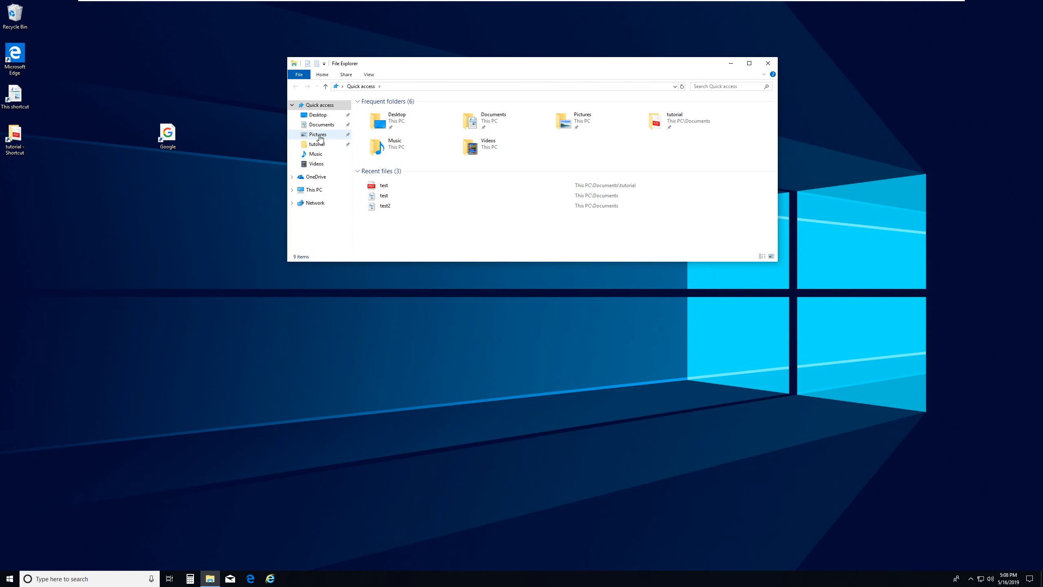
pyautogui.click(320, 126)
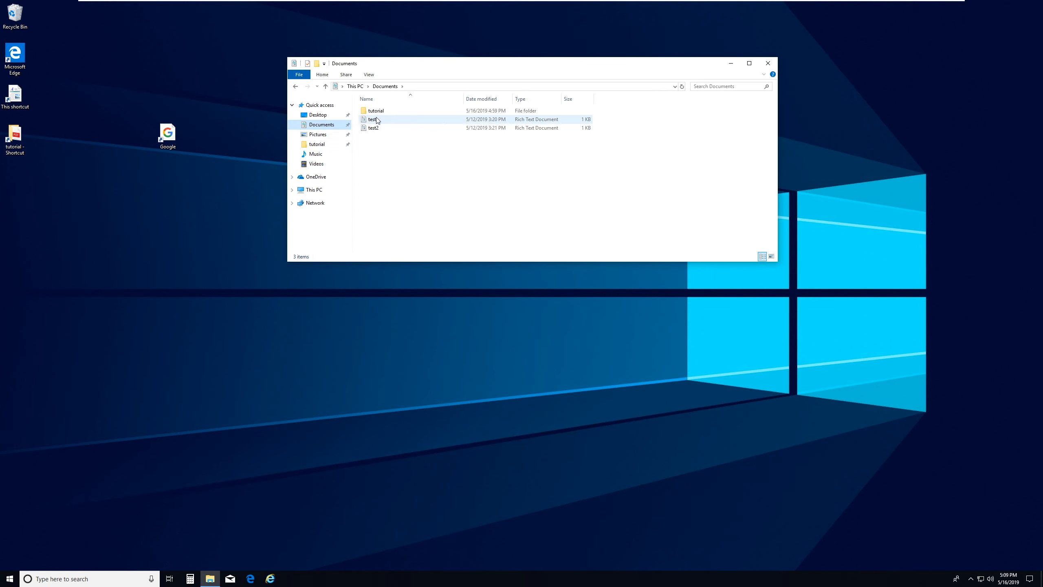
pyautogui.click(398, 119)
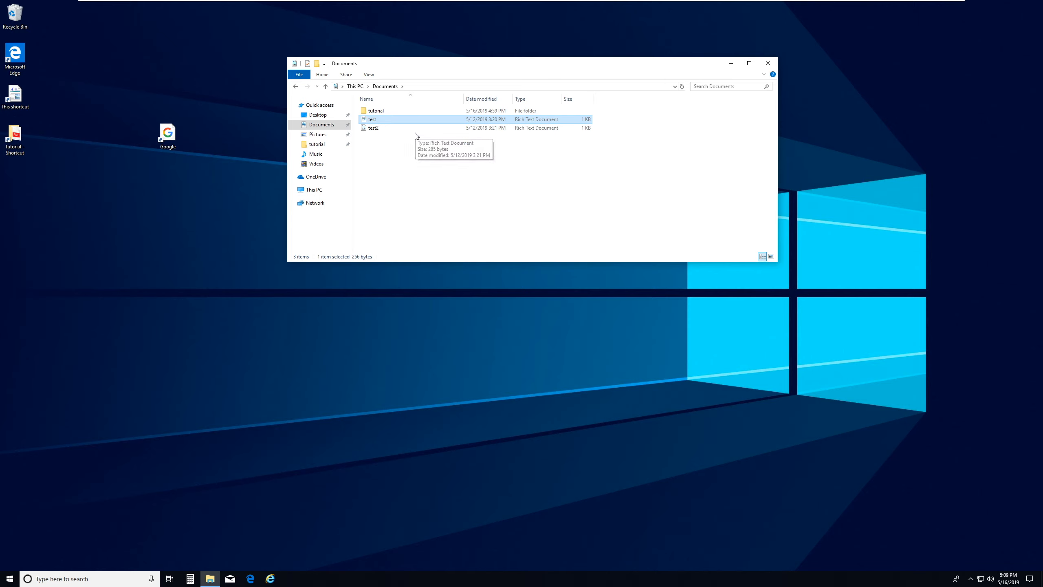
pyautogui.moveTo(363, 130)
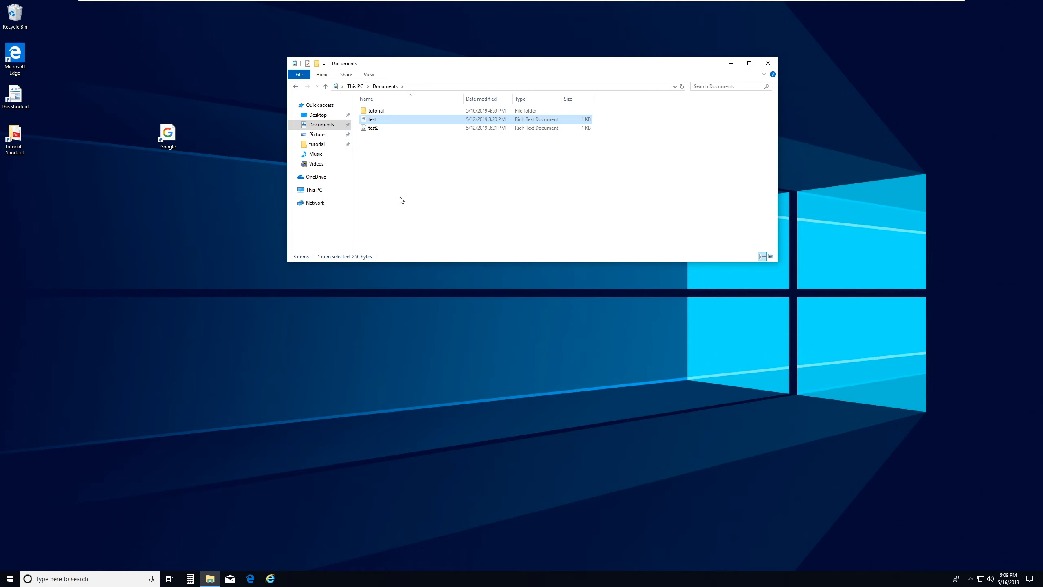
pyautogui.hotkey('ctrl', 'v')
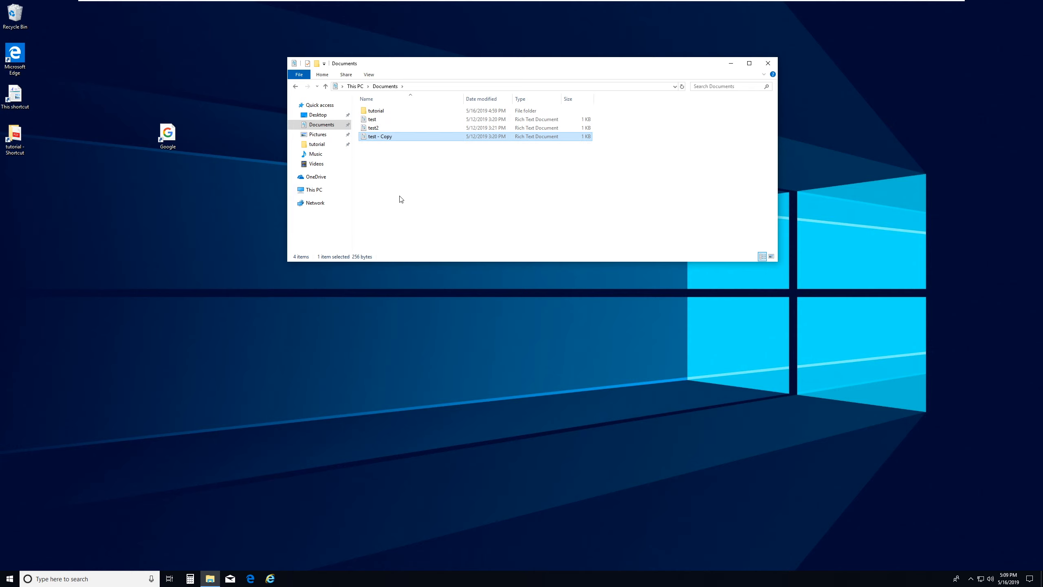
# - Cut the test - Copy document from Documents and paste it into the tutorial folder
pyautogui.rightClick(373, 139)
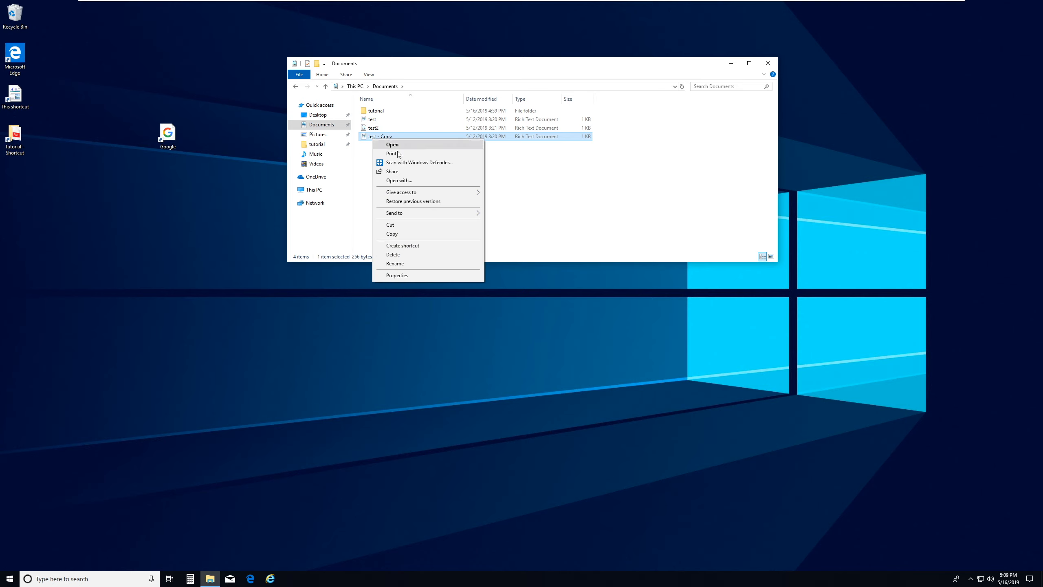
pyautogui.click(389, 226)
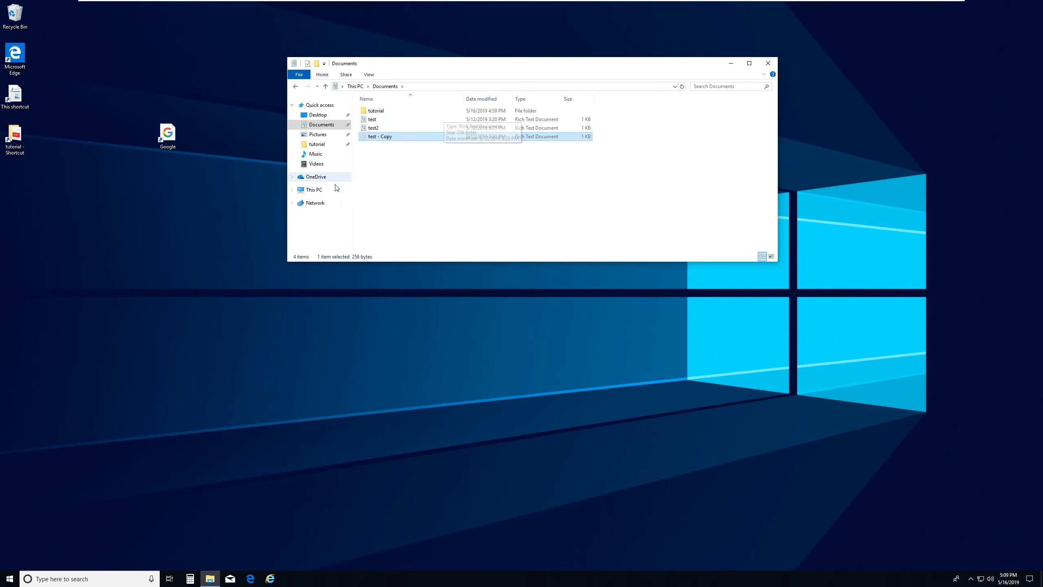
pyautogui.click(381, 114)
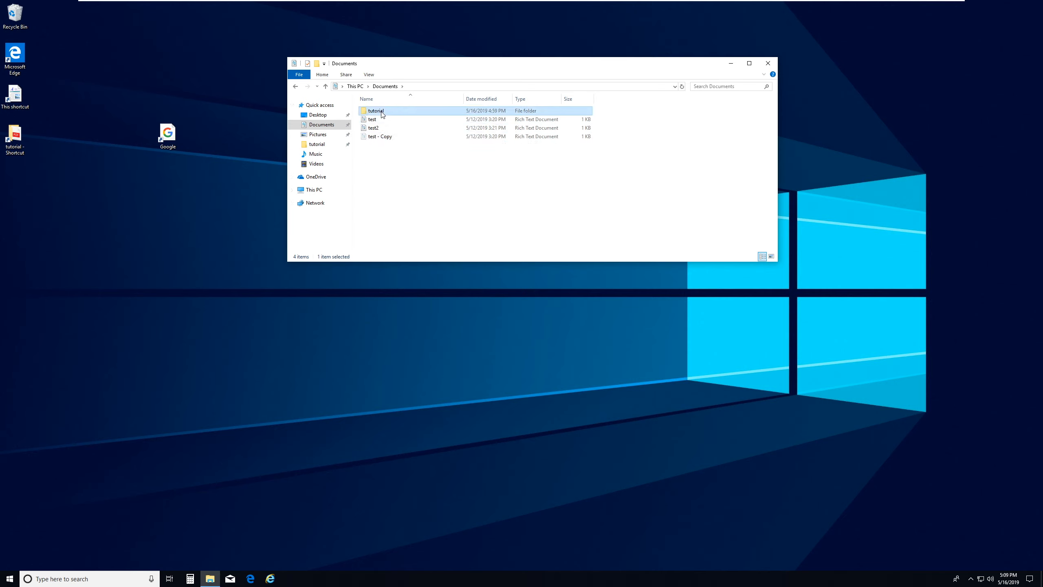
pyautogui.doubleClick(382, 114)
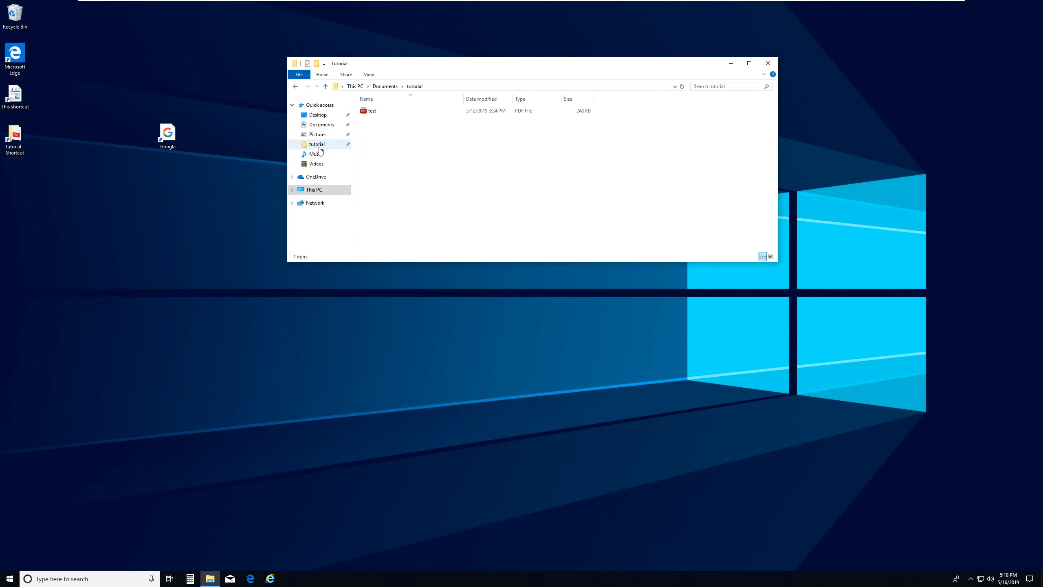
pyautogui.click(296, 86)
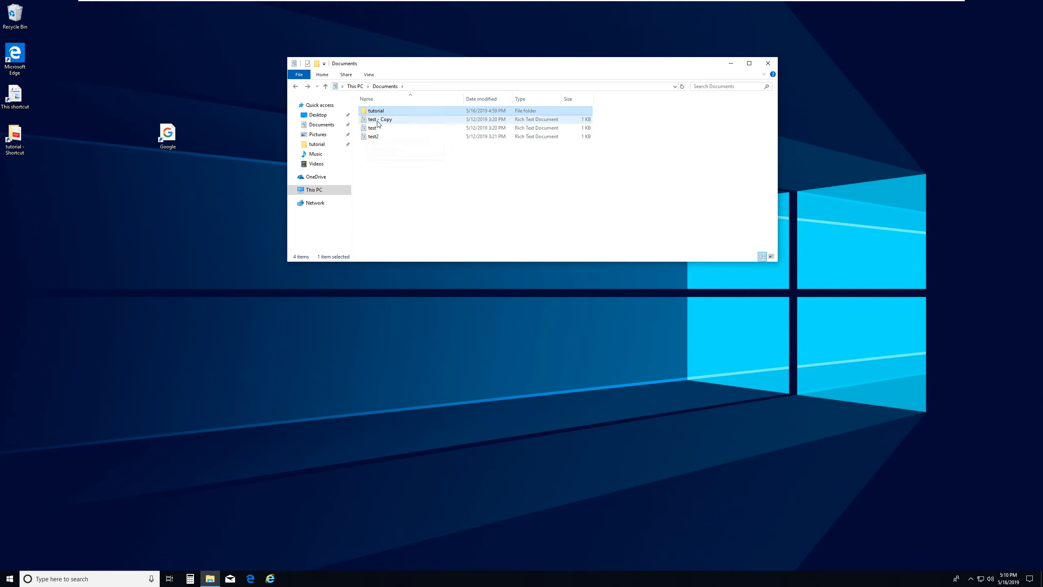
pyautogui.doubleClick(374, 112)
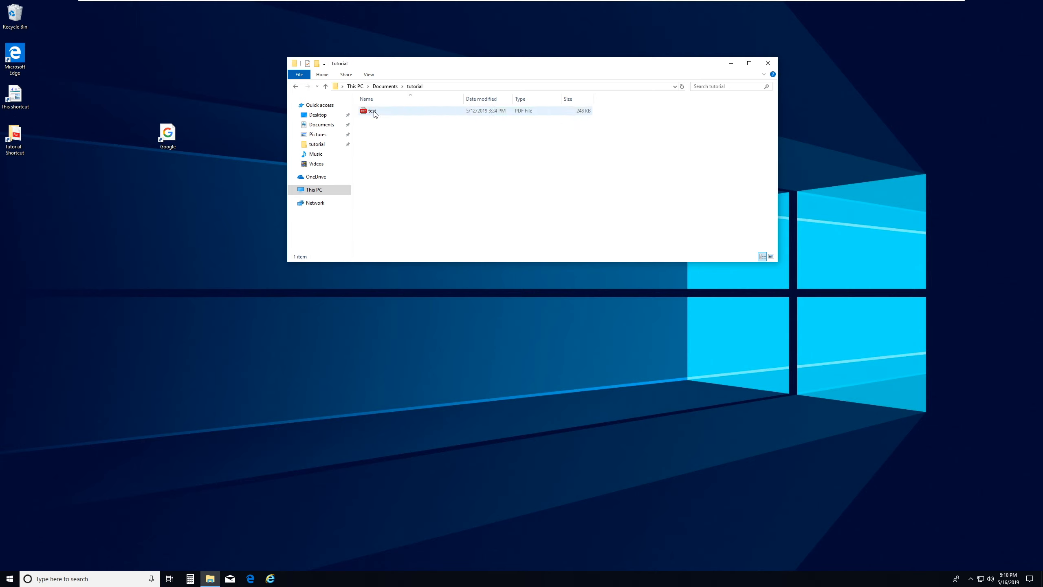
pyautogui.rightClick(377, 133)
pyautogui.click(396, 186)
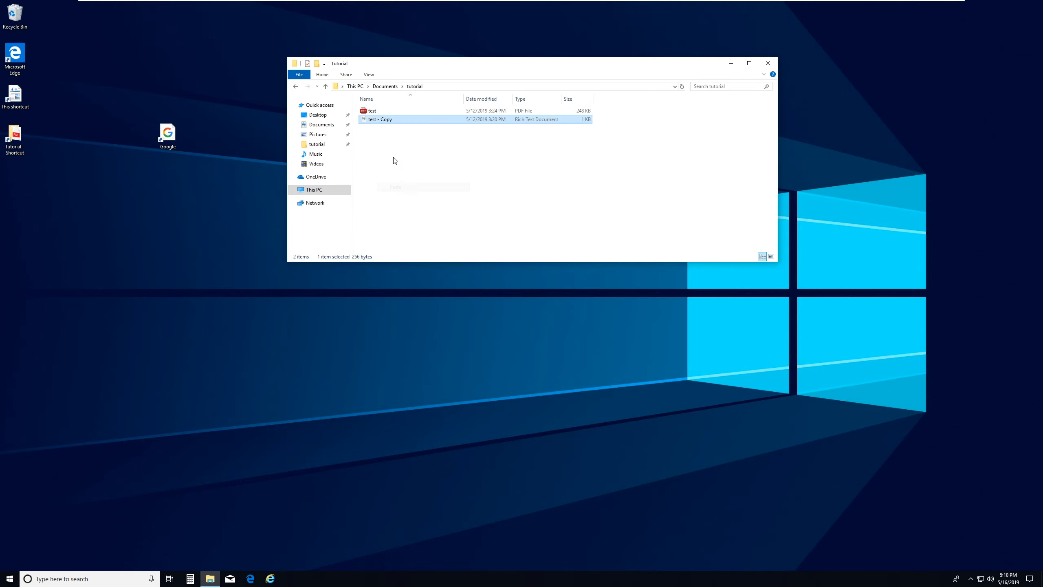
# - Copy the test2 document from Documents into the tutorial folder and check both folders for the file
pyautogui.click(296, 86)
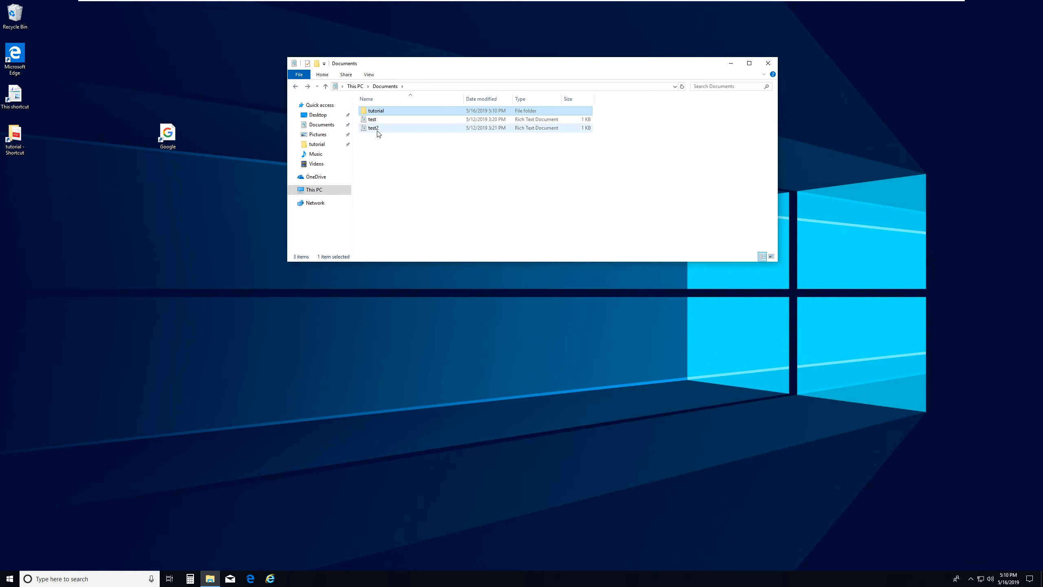
pyautogui.click(377, 132)
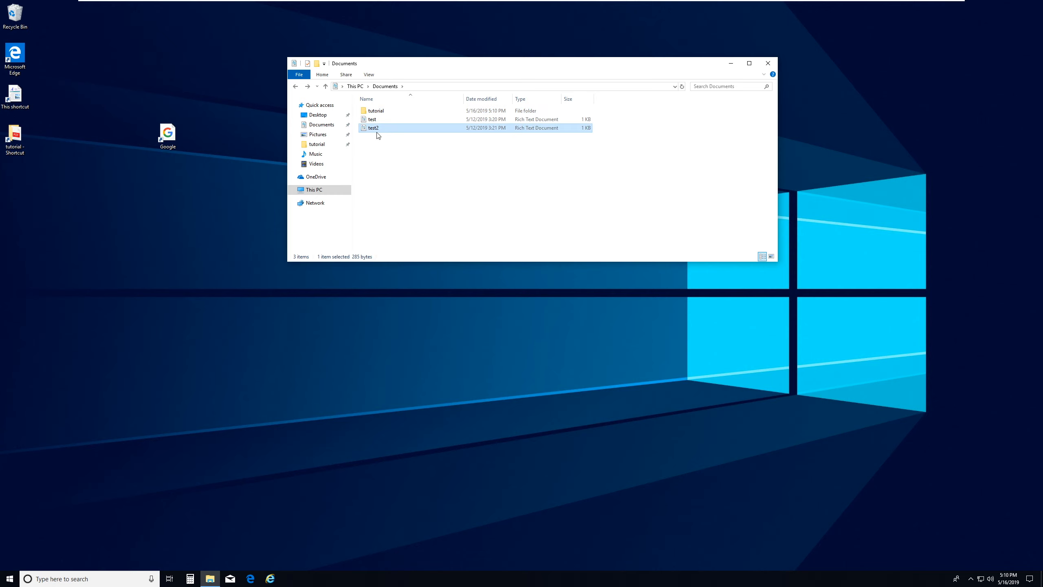
pyautogui.rightClick(377, 132)
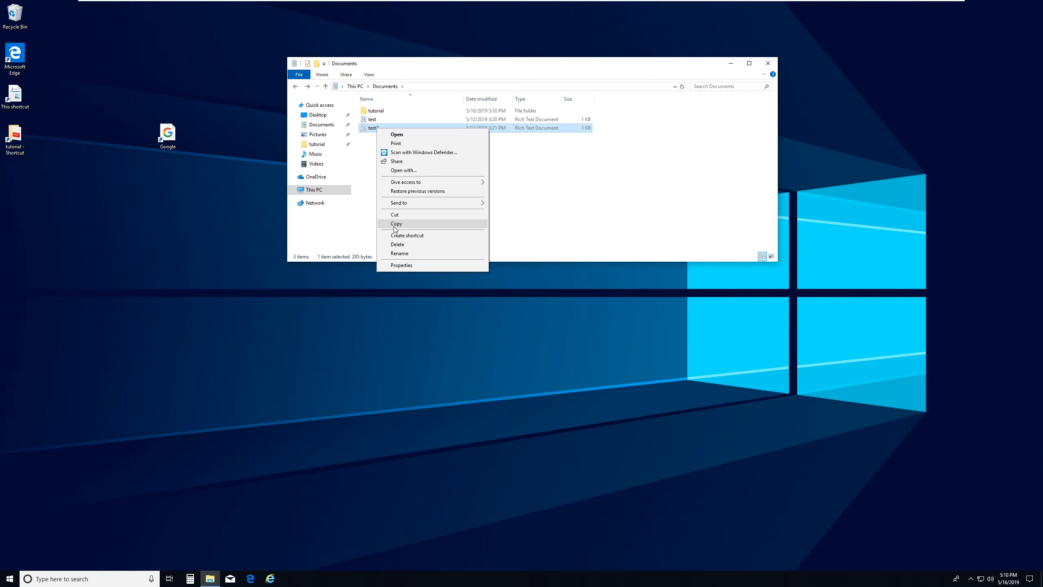
pyautogui.click(395, 224)
pyautogui.click(381, 113)
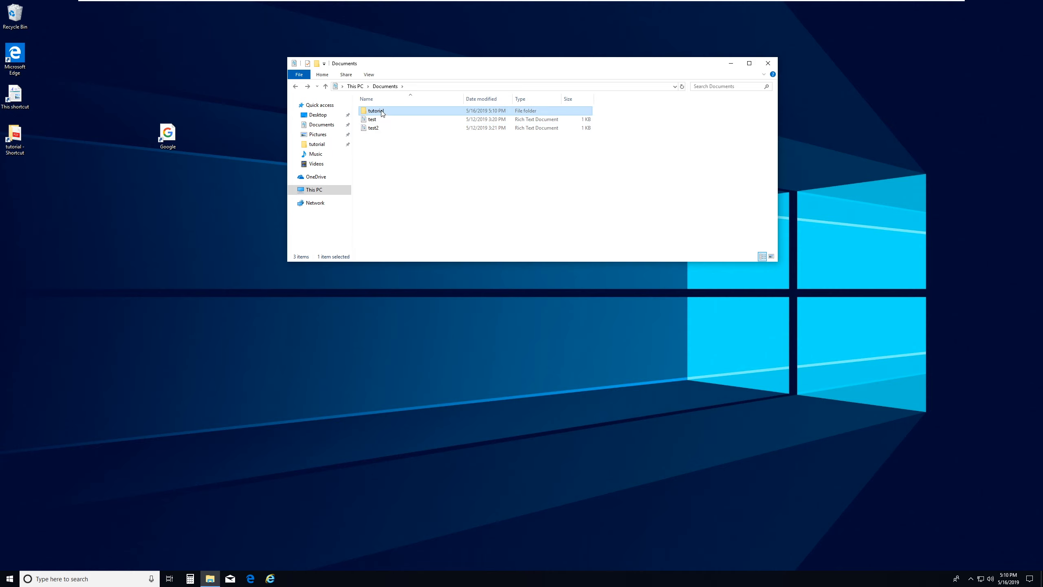
pyautogui.doubleClick(381, 112)
pyautogui.rightClick(376, 159)
pyautogui.click(401, 216)
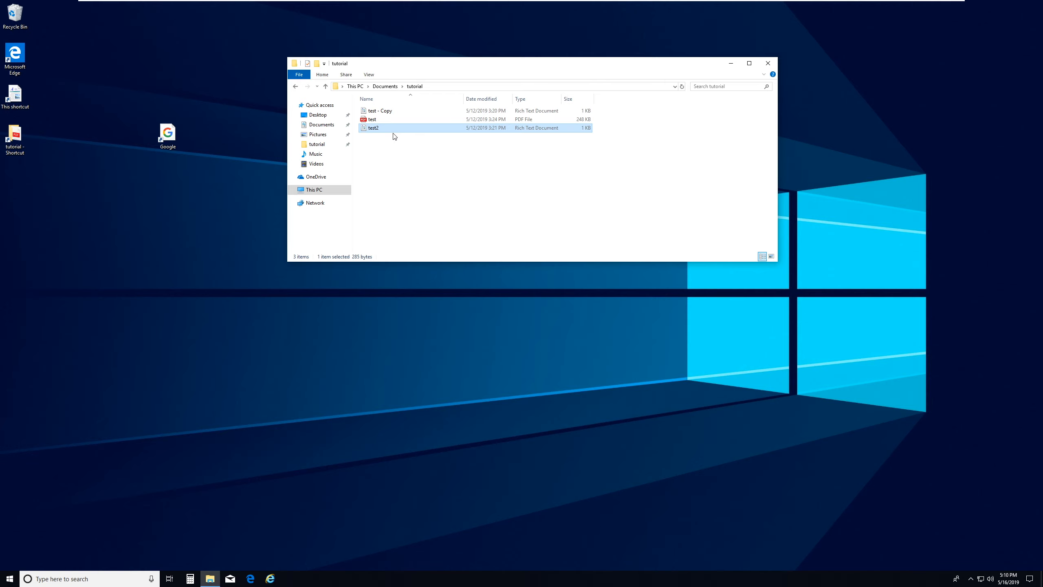
pyautogui.hotkey('alt', 'Up')
pyautogui.click(373, 130)
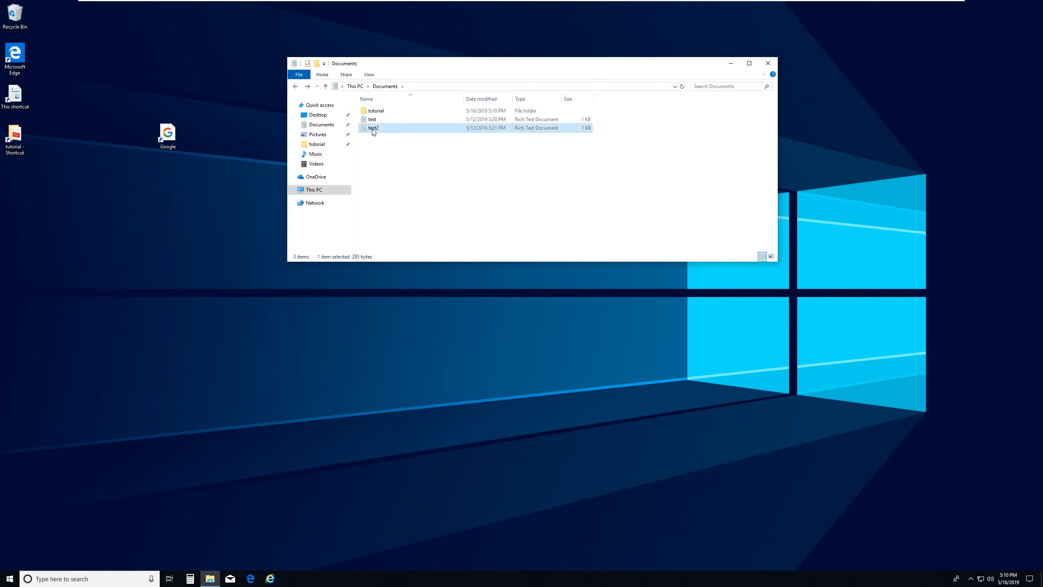
pyautogui.doubleClick(374, 111)
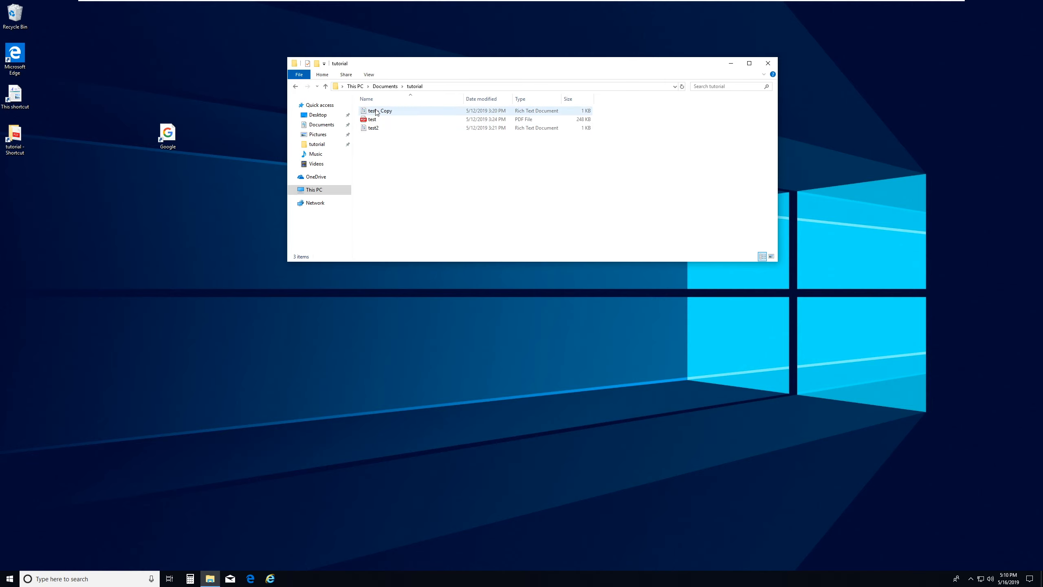
pyautogui.click(372, 129)
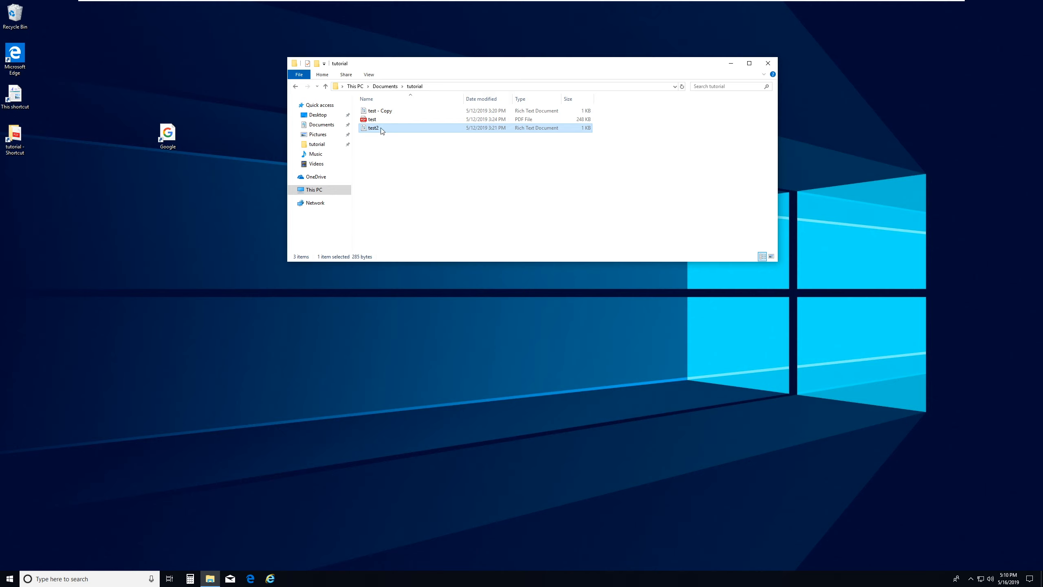
# - Cut test2 from Documents, paste it into the tutorial folder over the existing copy, and close File Explorer after checking Documents
pyautogui.click(296, 87)
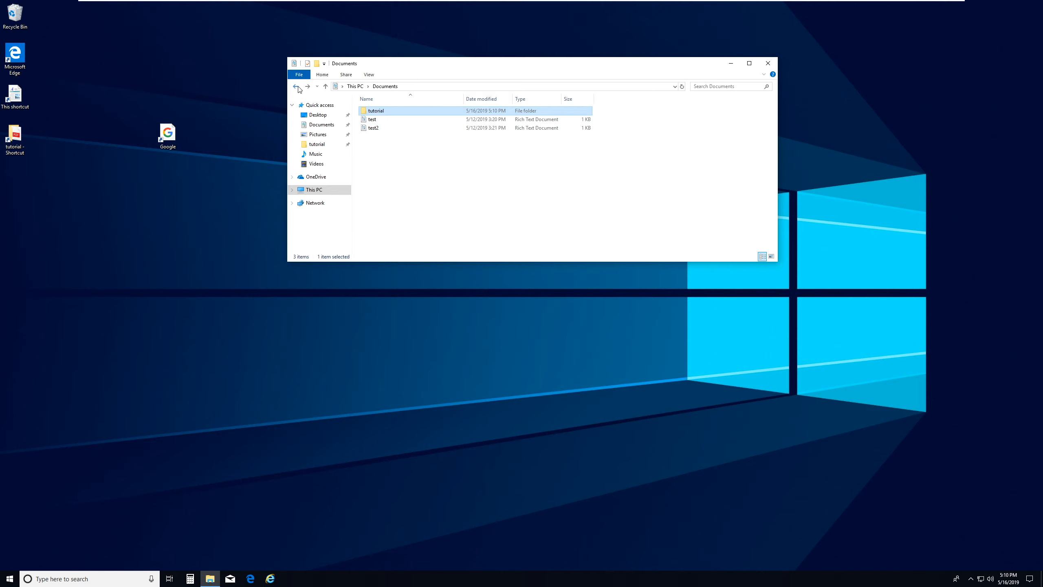
pyautogui.rightClick(372, 128)
pyautogui.click(396, 216)
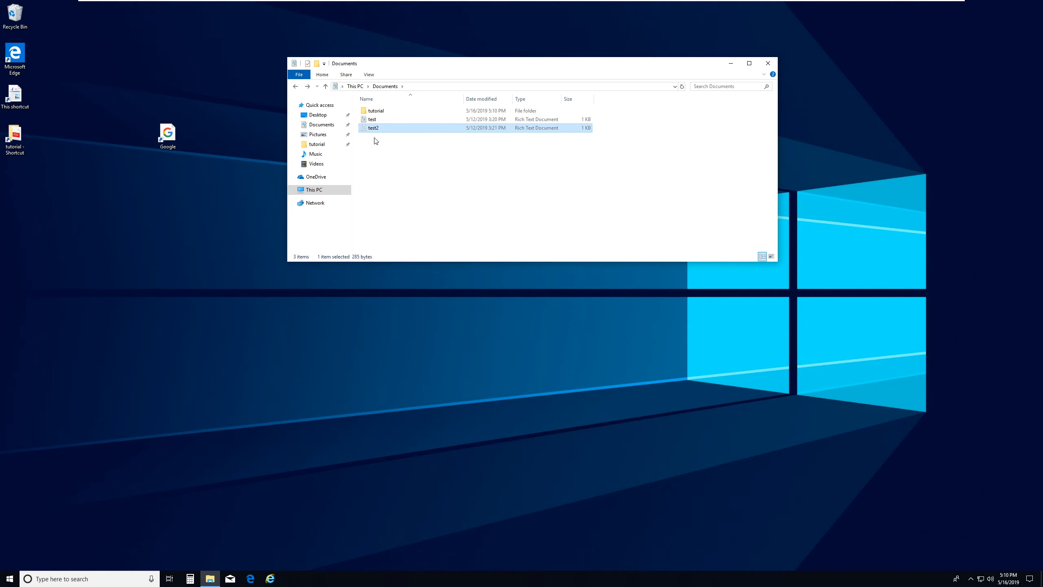
pyautogui.doubleClick(372, 113)
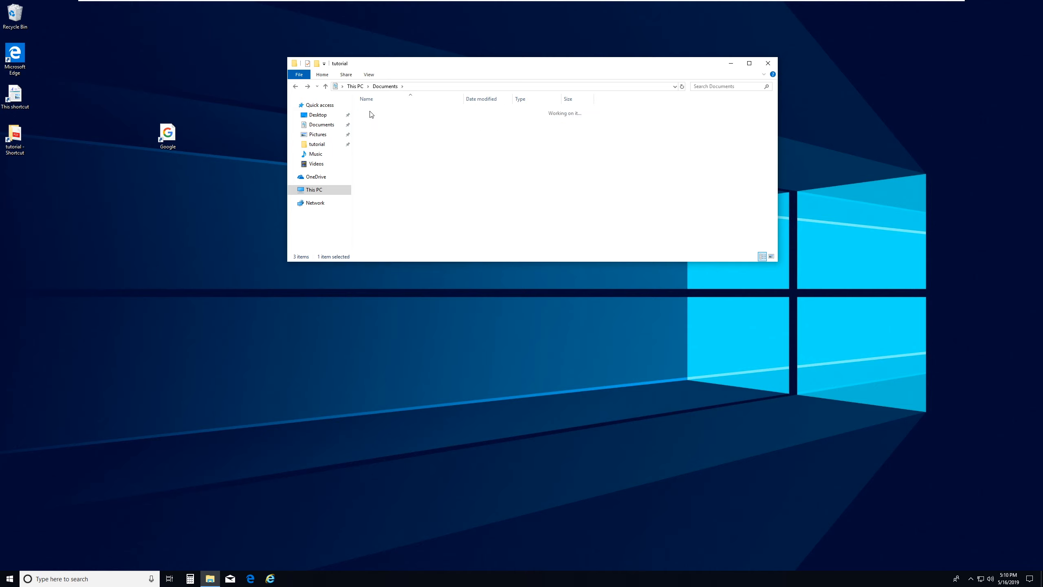
pyautogui.rightClick(375, 140)
pyautogui.click(398, 199)
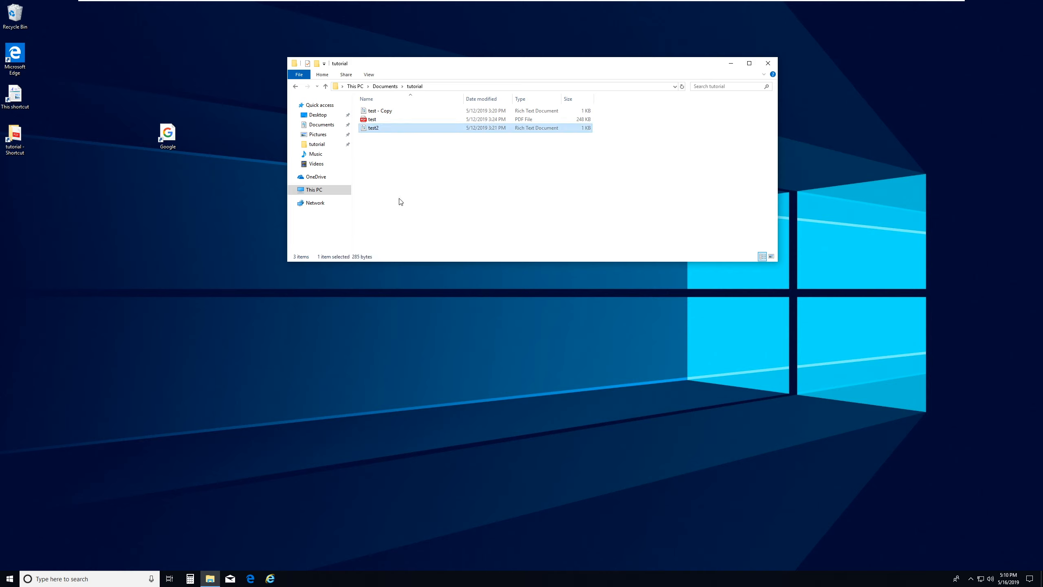
pyautogui.click(295, 86)
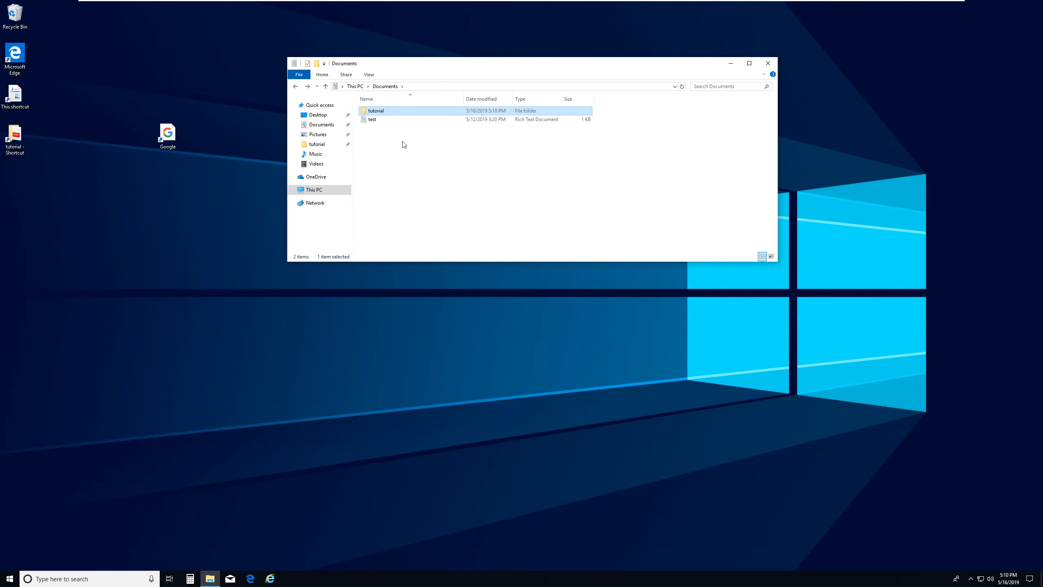
pyautogui.click(768, 62)
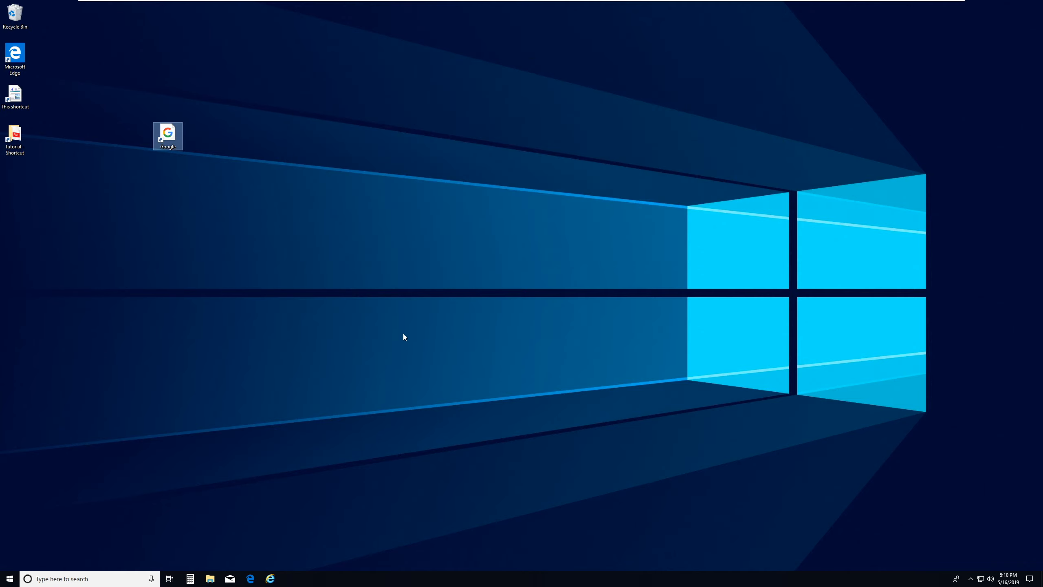